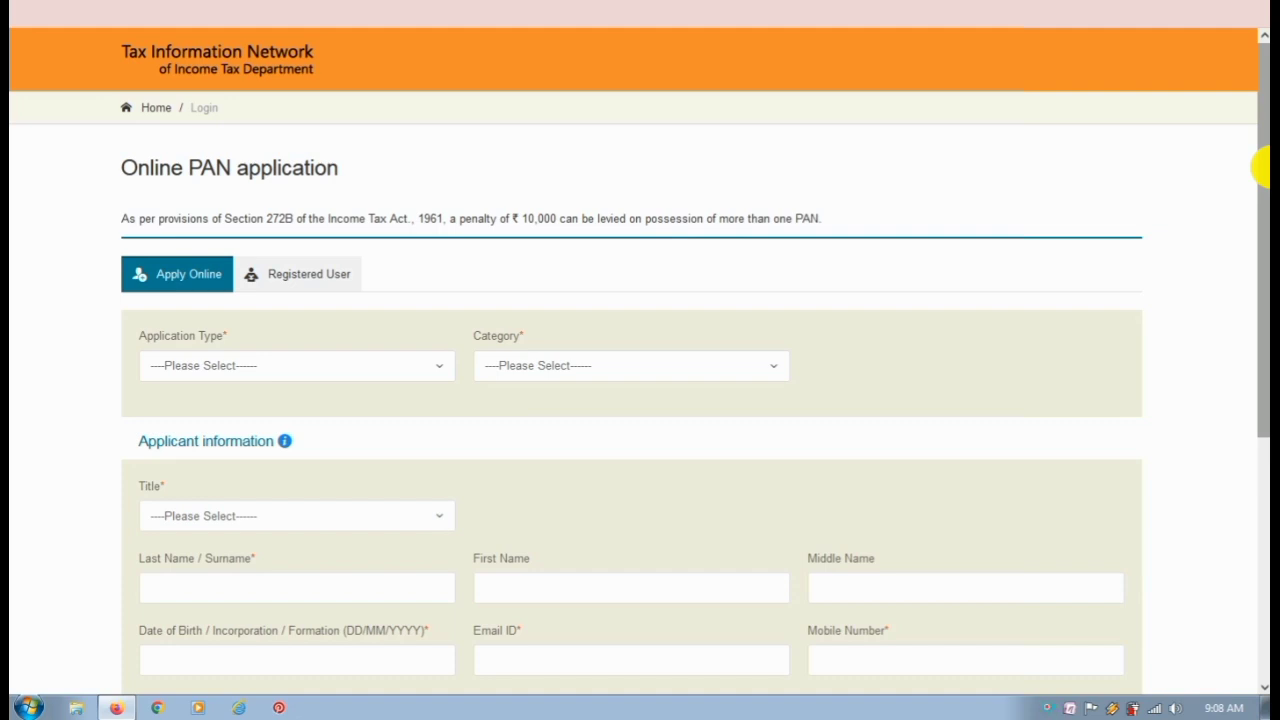
- Set the application type to Changes or Correction in existing PAN Data / Reprint of PAN Card and the category to INDIVIDUAL
{"action": "left_click_drag", "start_coordinate": [137, 336], "coordinate": [251, 343]}
{"action": "left_click", "coordinate": [343, 319]}
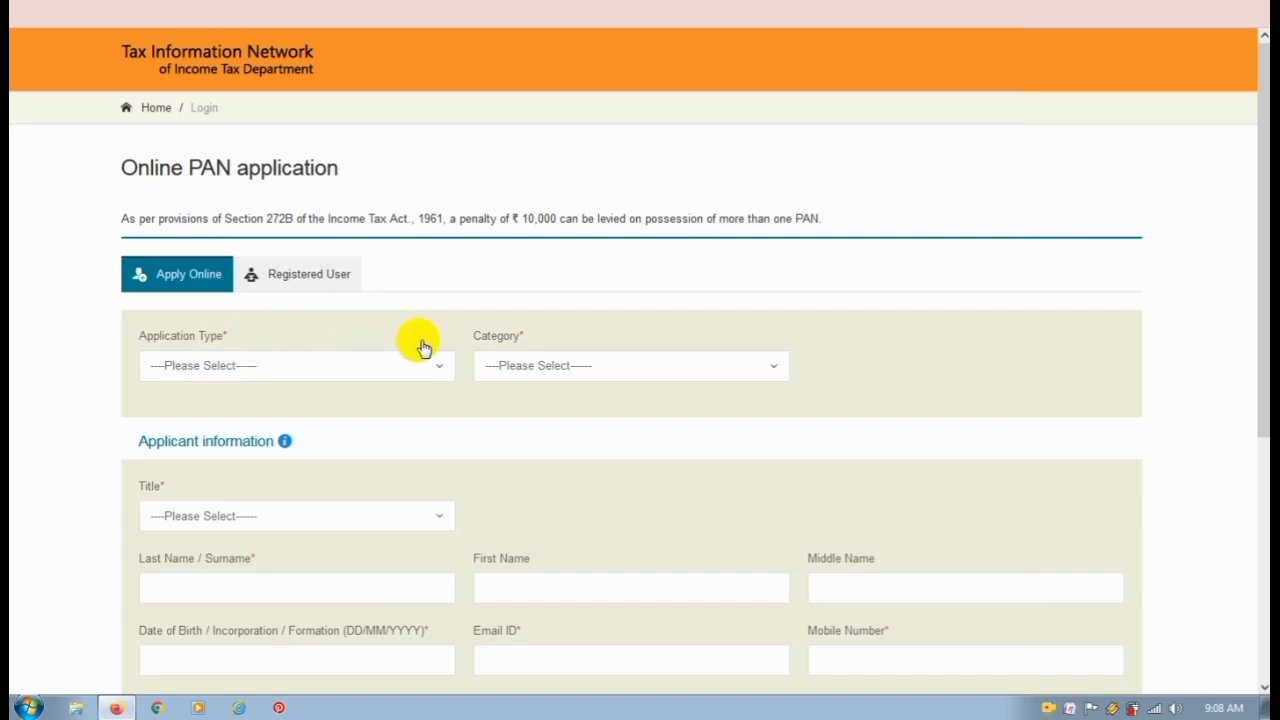
{"action": "left_click", "coordinate": [437, 368]}
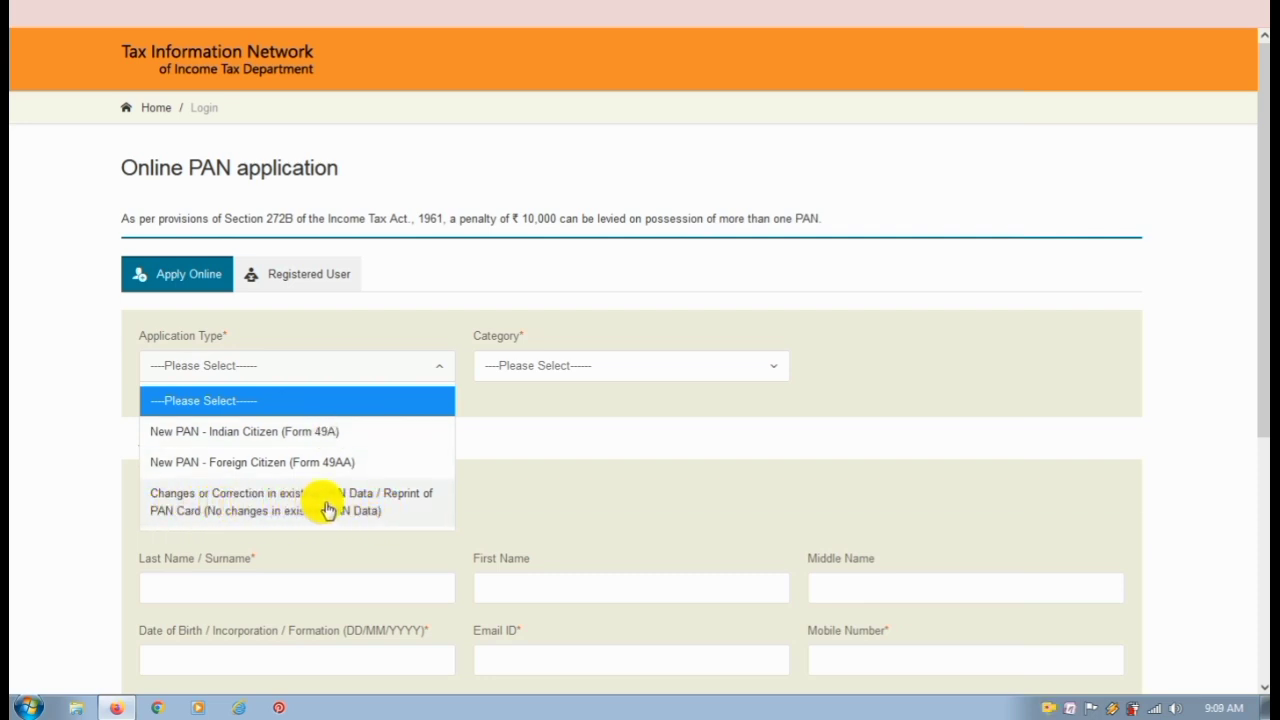
{"action": "left_click", "coordinate": [397, 514]}
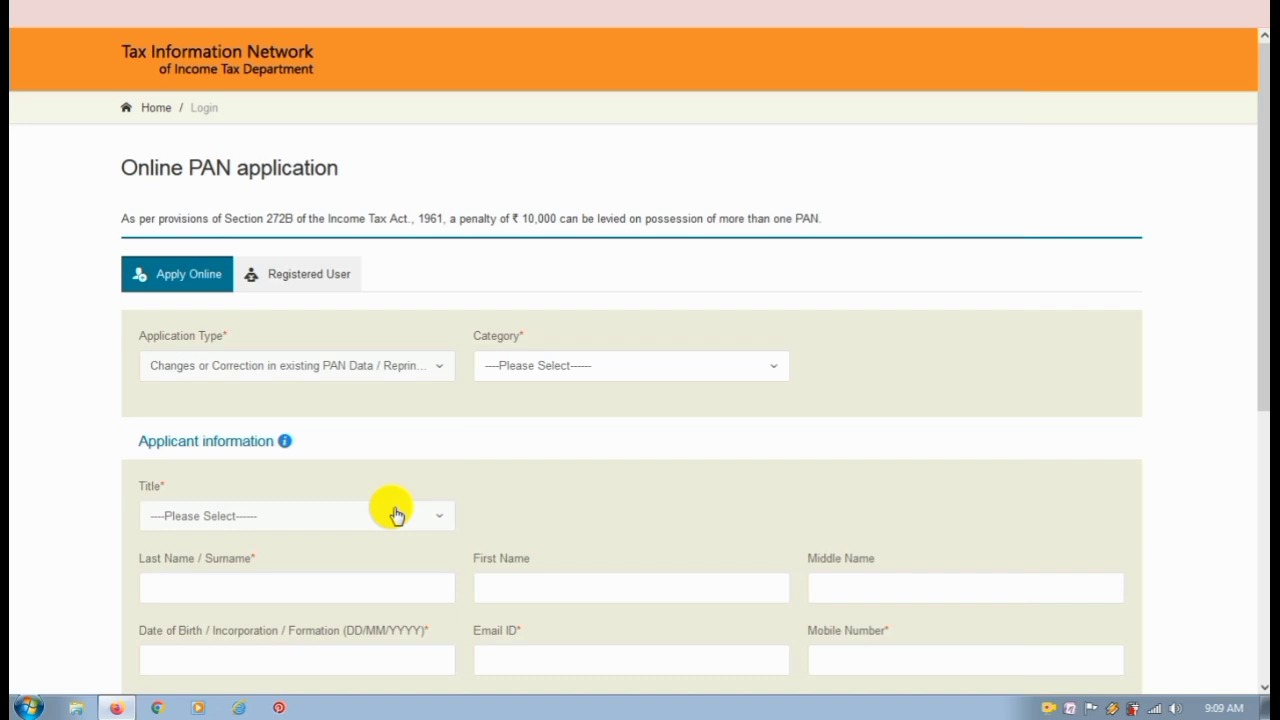
{"action": "left_click", "coordinate": [698, 378]}
{"action": "left_click", "coordinate": [657, 437]}
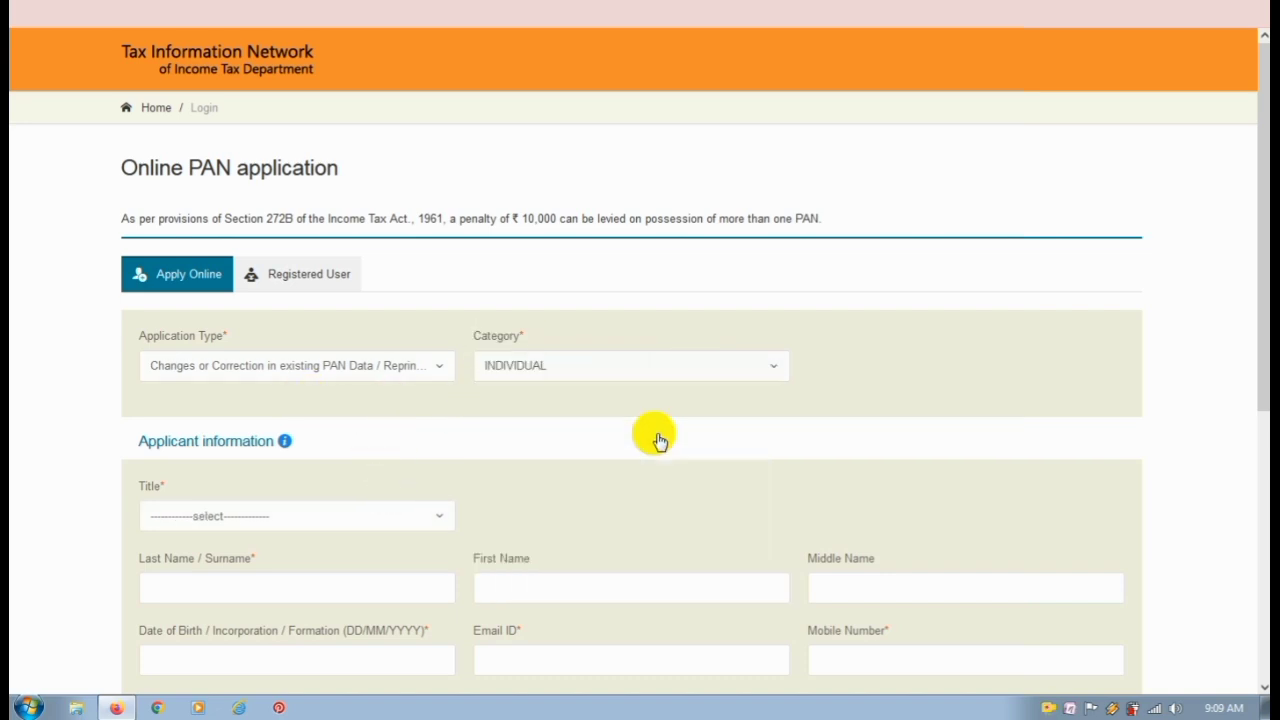
- Set the applicant's title to Shri in the applicant information
{"action": "left_click_drag", "start_coordinate": [1260, 323], "coordinate": [1259, 408]}
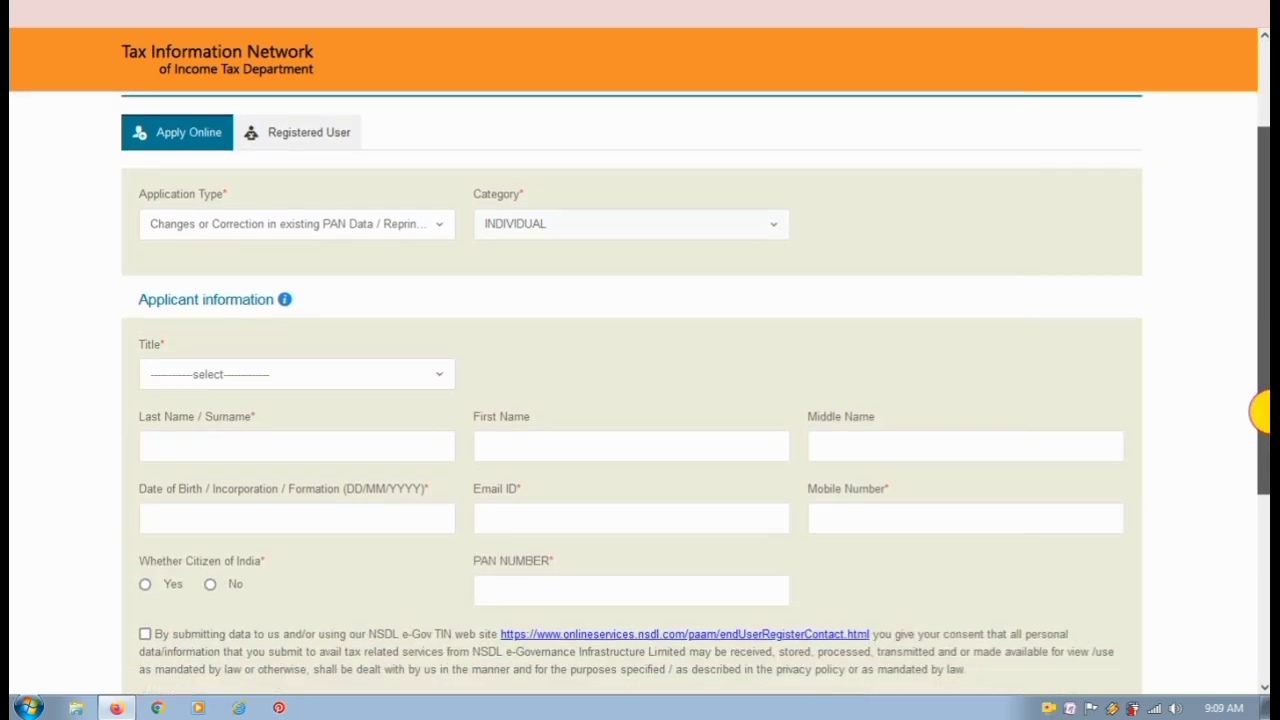
{"action": "left_click", "coordinate": [228, 378]}
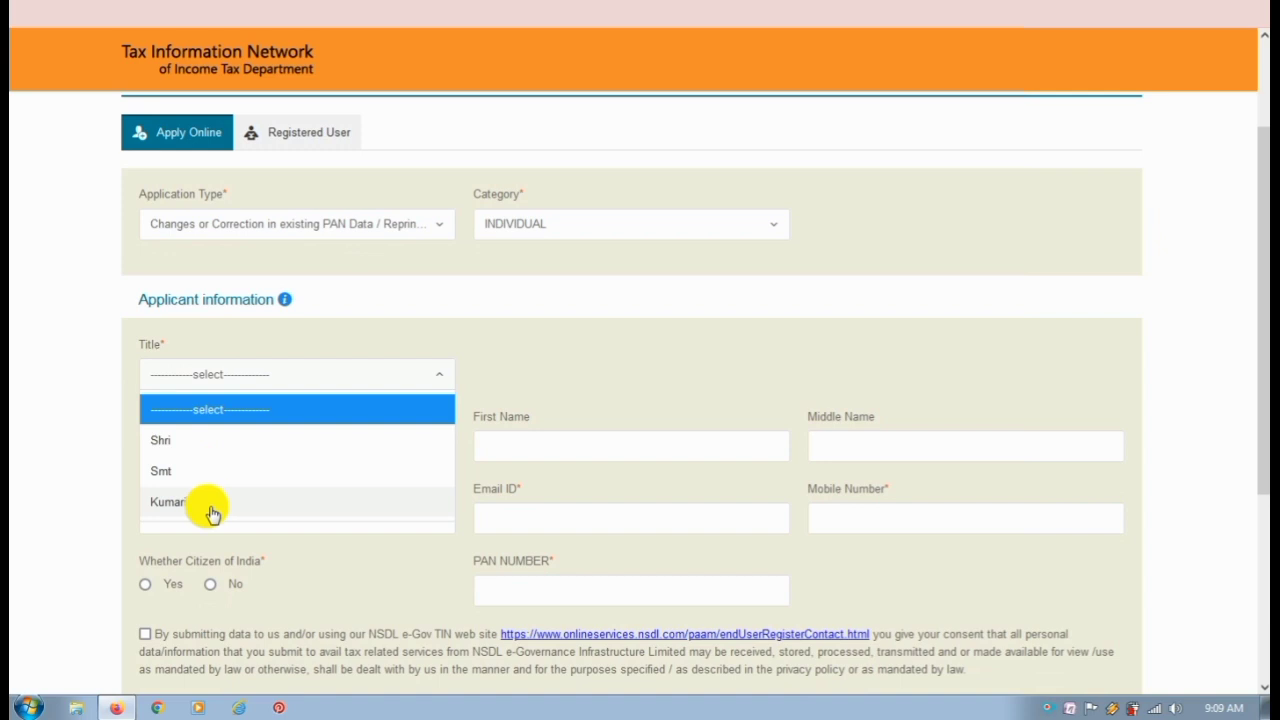
{"action": "scroll", "coordinate": [213, 473], "scroll_direction": "down", "scroll_amount": 1}
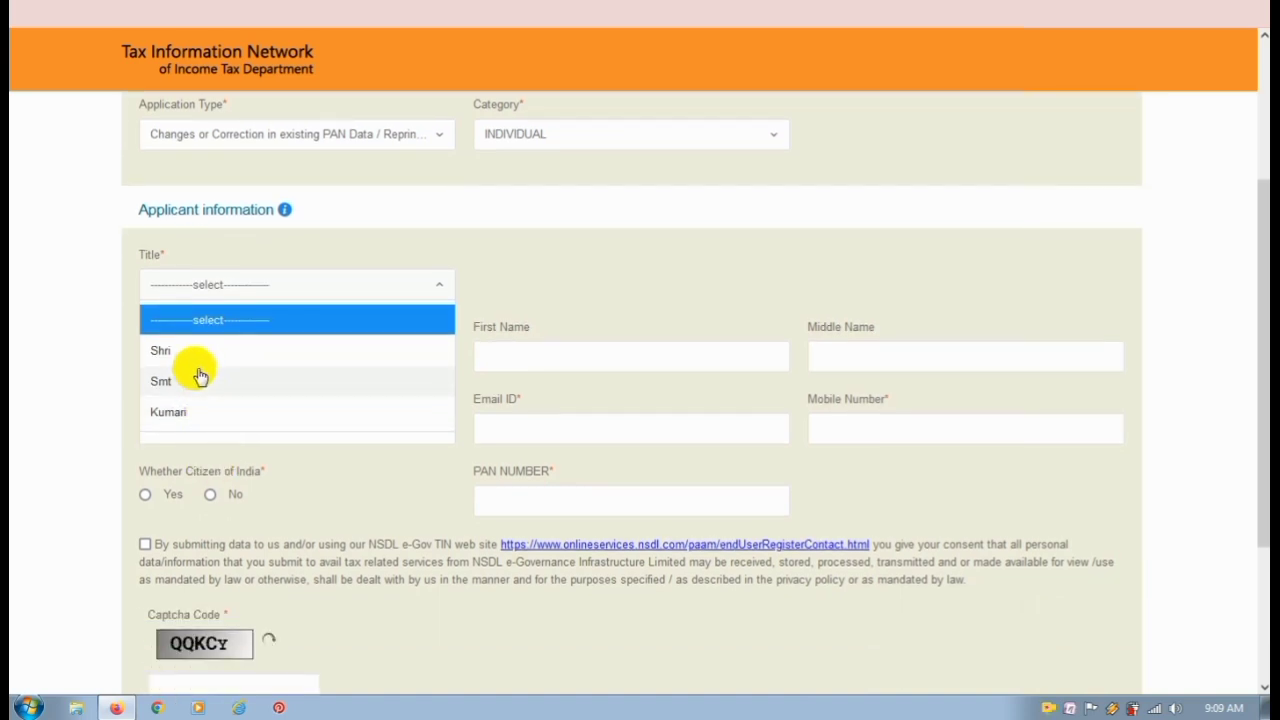
{"action": "left_click", "coordinate": [190, 352]}
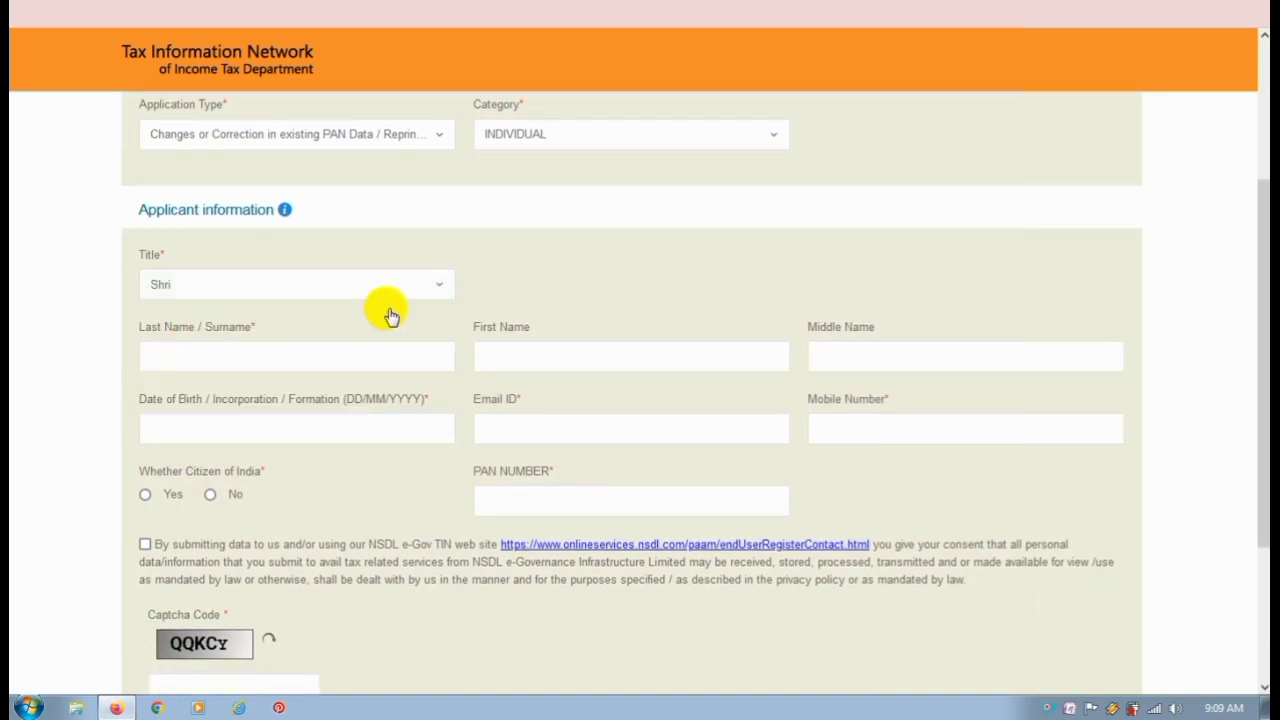
- Go through the surname, first name, email ID and mobile number fields of the applicant information
{"action": "left_click_drag", "start_coordinate": [140, 330], "coordinate": [286, 329]}
{"action": "left_click", "coordinate": [234, 349]}
{"action": "left_click", "coordinate": [228, 358]}
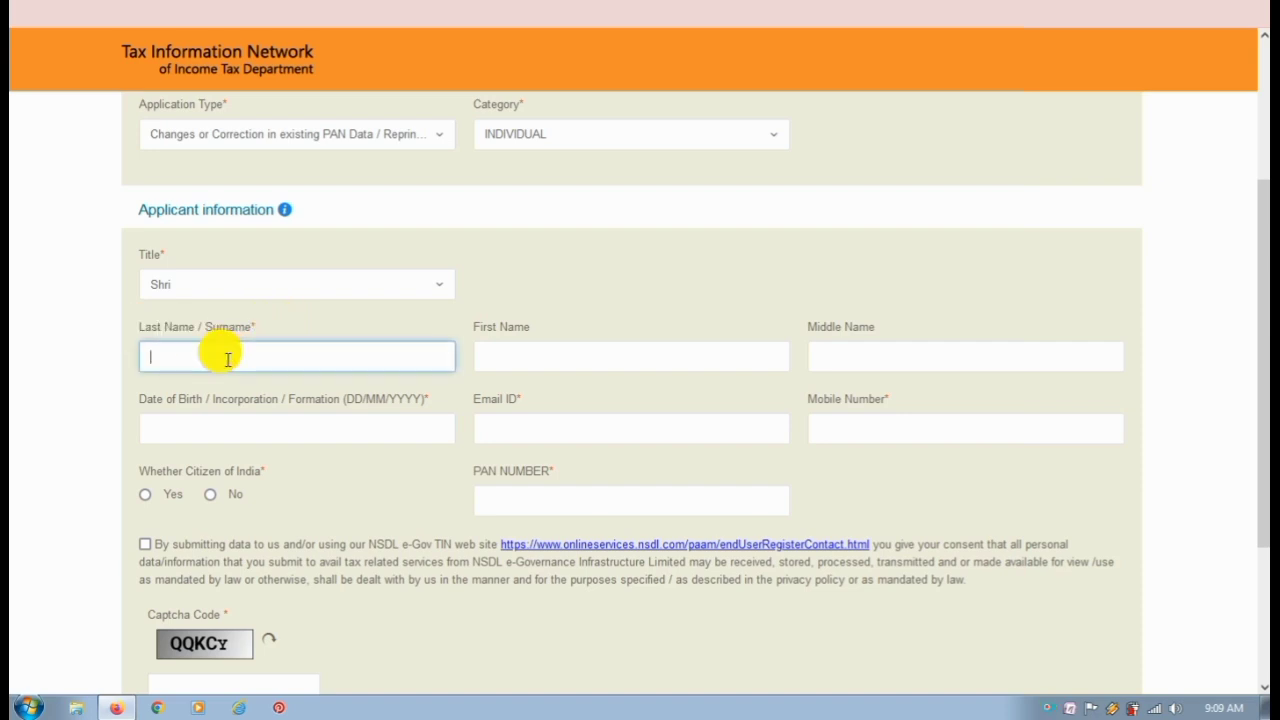
{"action": "left_click", "coordinate": [516, 350]}
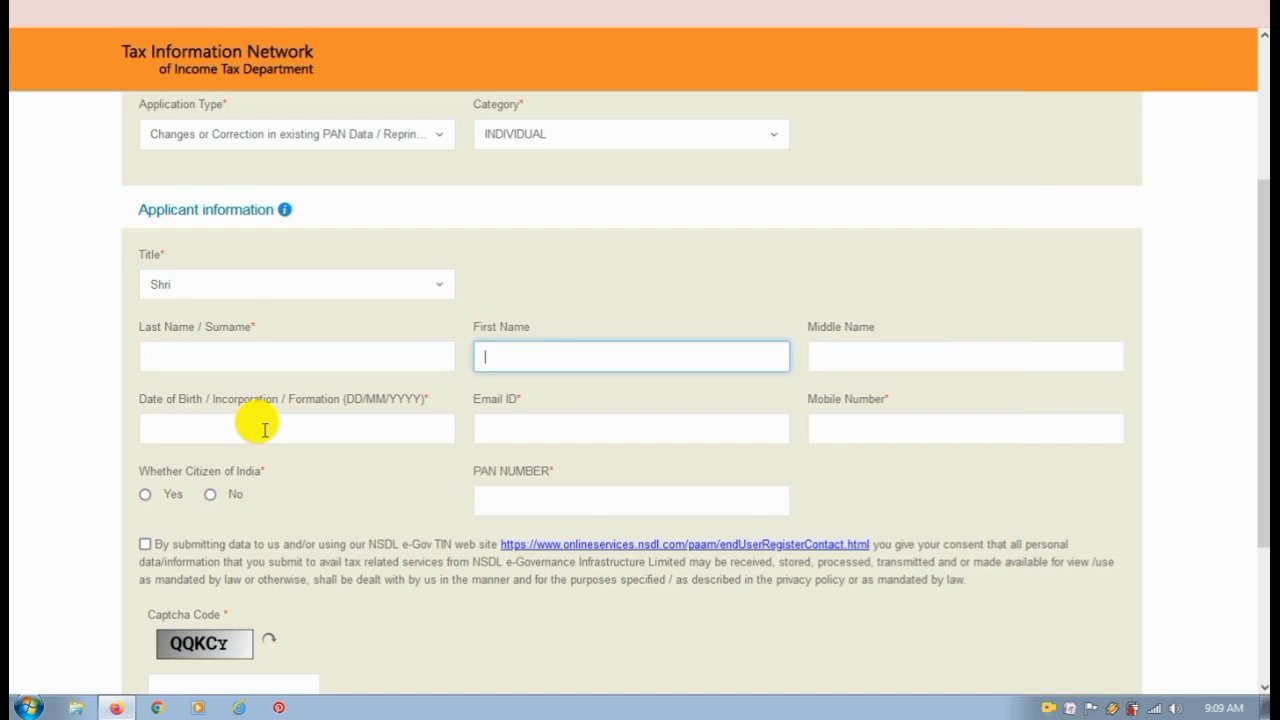
{"action": "left_click", "coordinate": [518, 421]}
{"action": "left_click", "coordinate": [882, 428]}
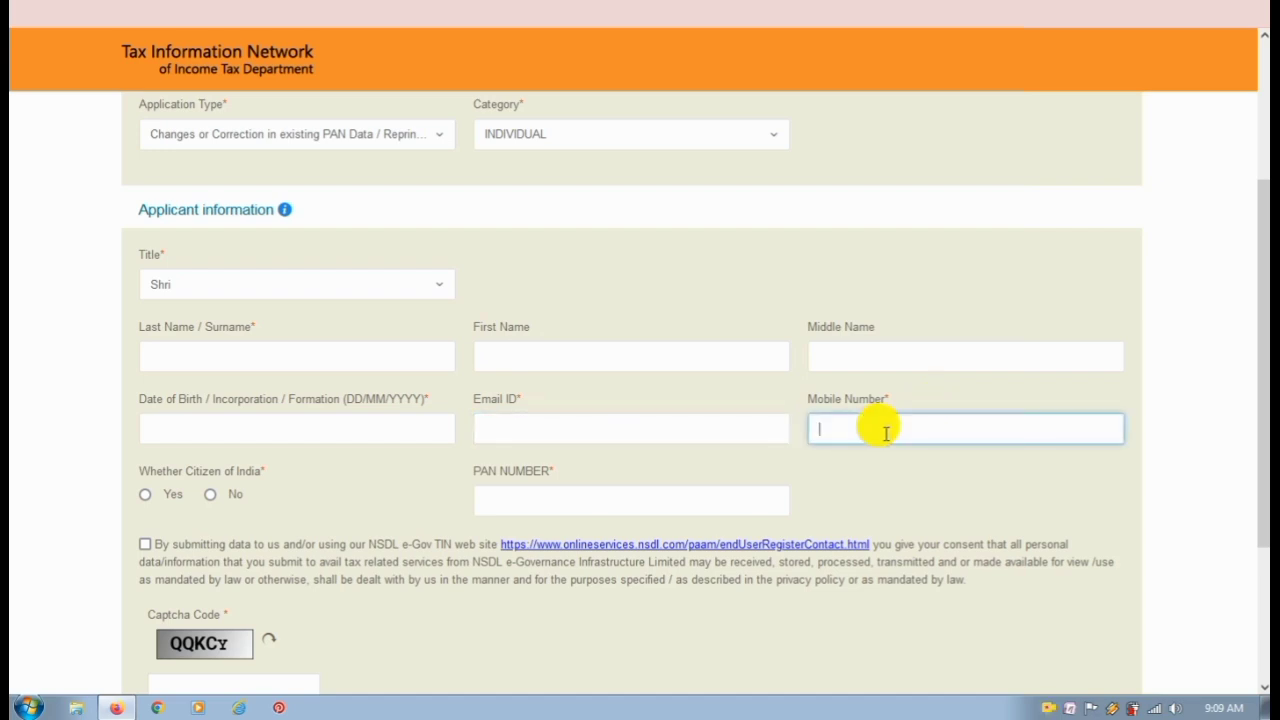
{"action": "left_click", "coordinate": [617, 436]}
{"action": "left_click", "coordinate": [853, 428]}
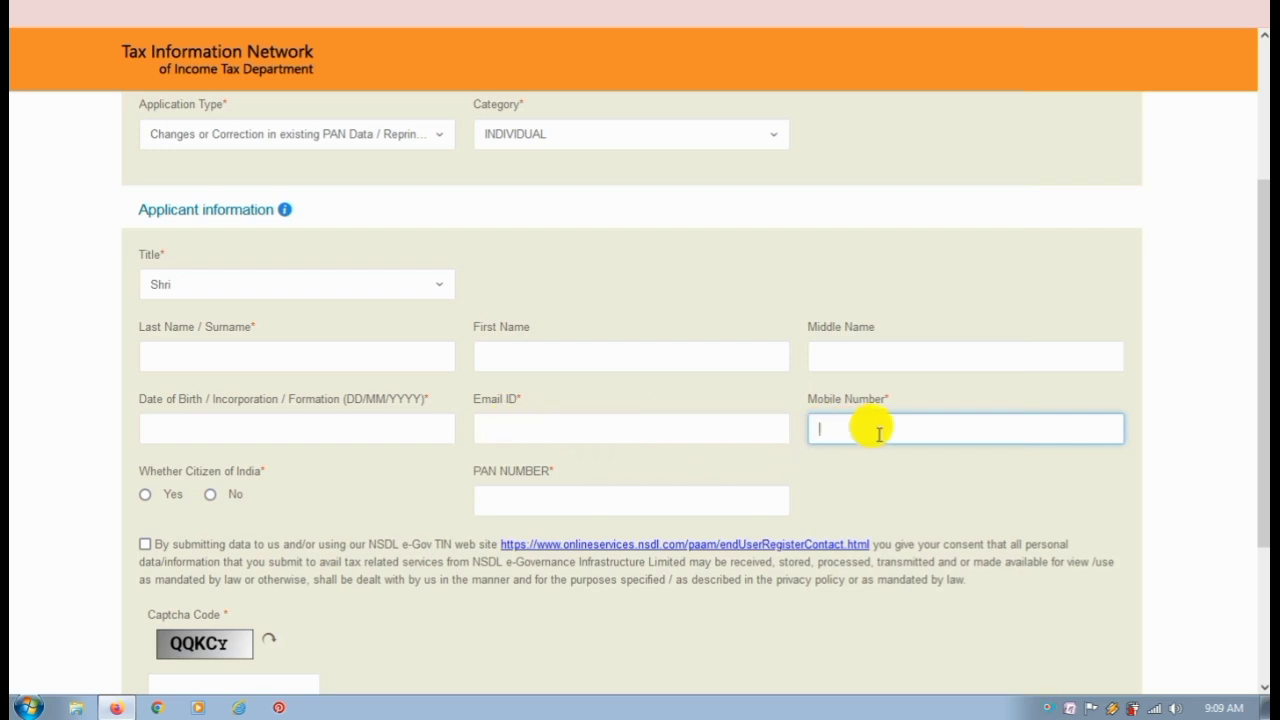
- Mark the applicant as a citizen of India and accept the consent statement on data use
{"action": "left_click", "coordinate": [145, 495]}
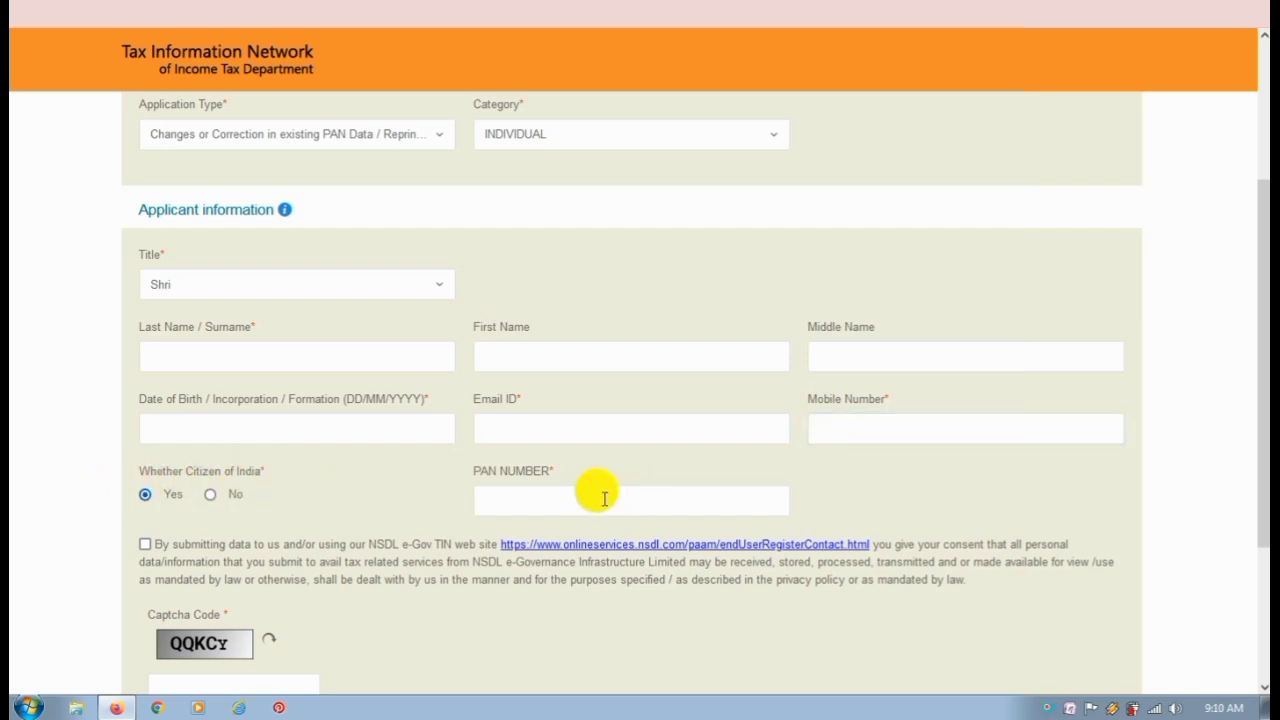
{"action": "left_click", "coordinate": [558, 498]}
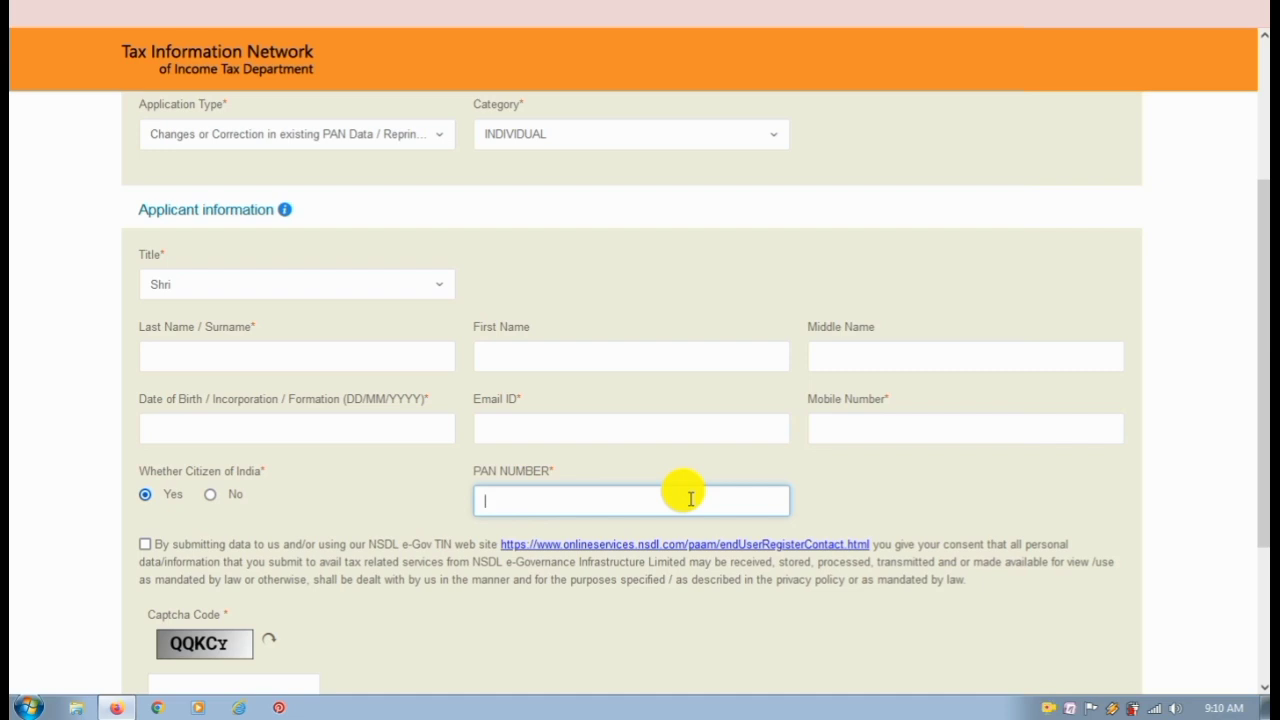
{"action": "left_click", "coordinate": [146, 548]}
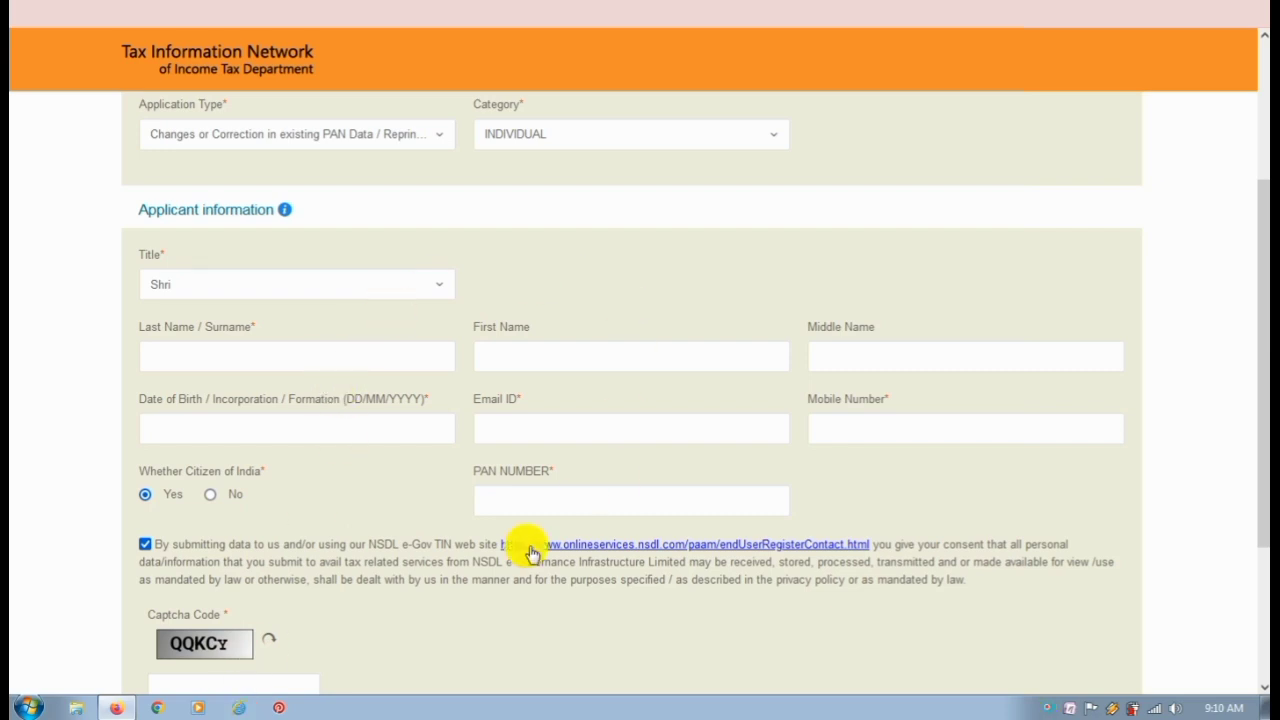
- Enter the displayed captcha code and submit the initial PAN application request
{"action": "left_click_drag", "start_coordinate": [1251, 386], "coordinate": [1262, 455]}
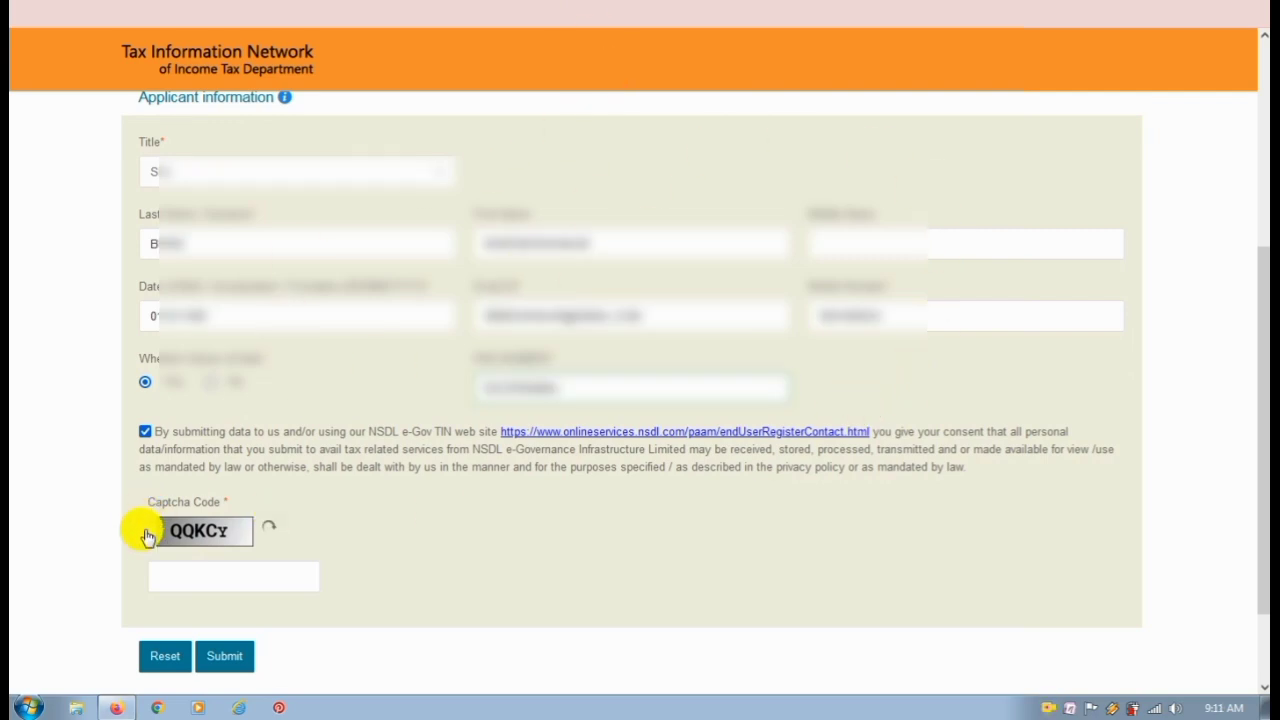
{"action": "left_click", "coordinate": [196, 575]}
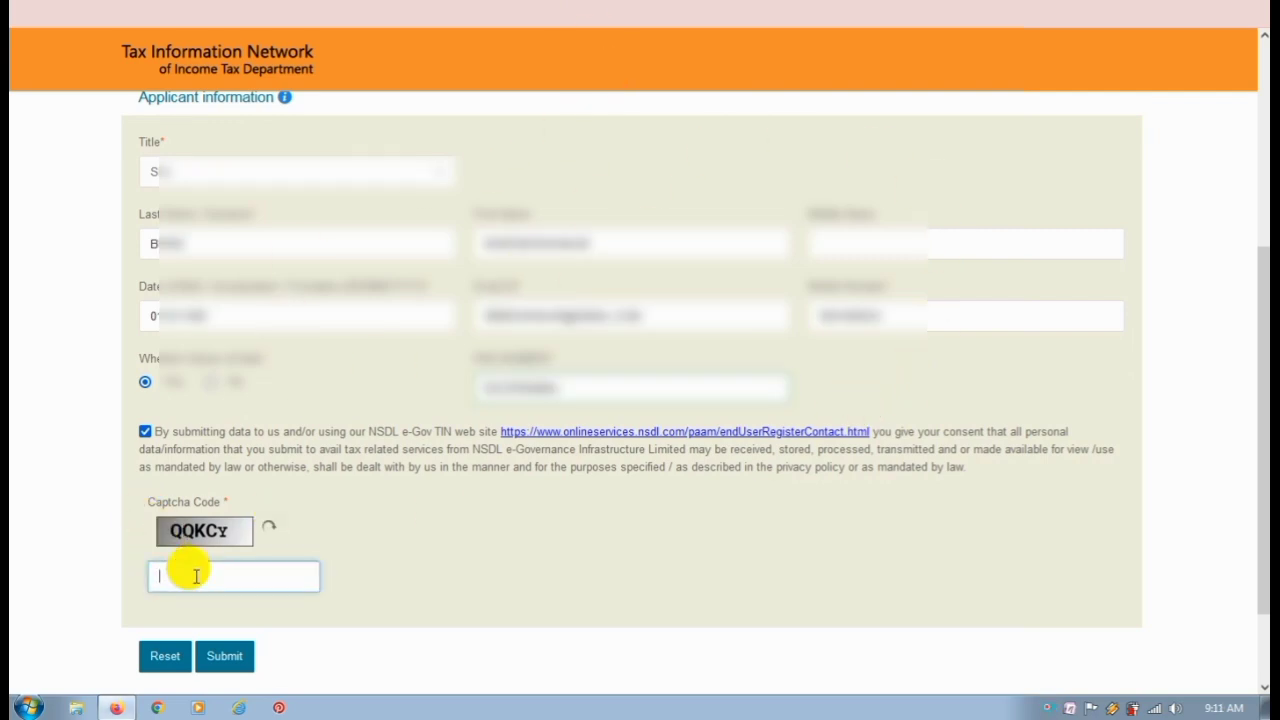
{"action": "type", "text": "QQKCY"}
{"action": "left_click", "coordinate": [237, 664]}
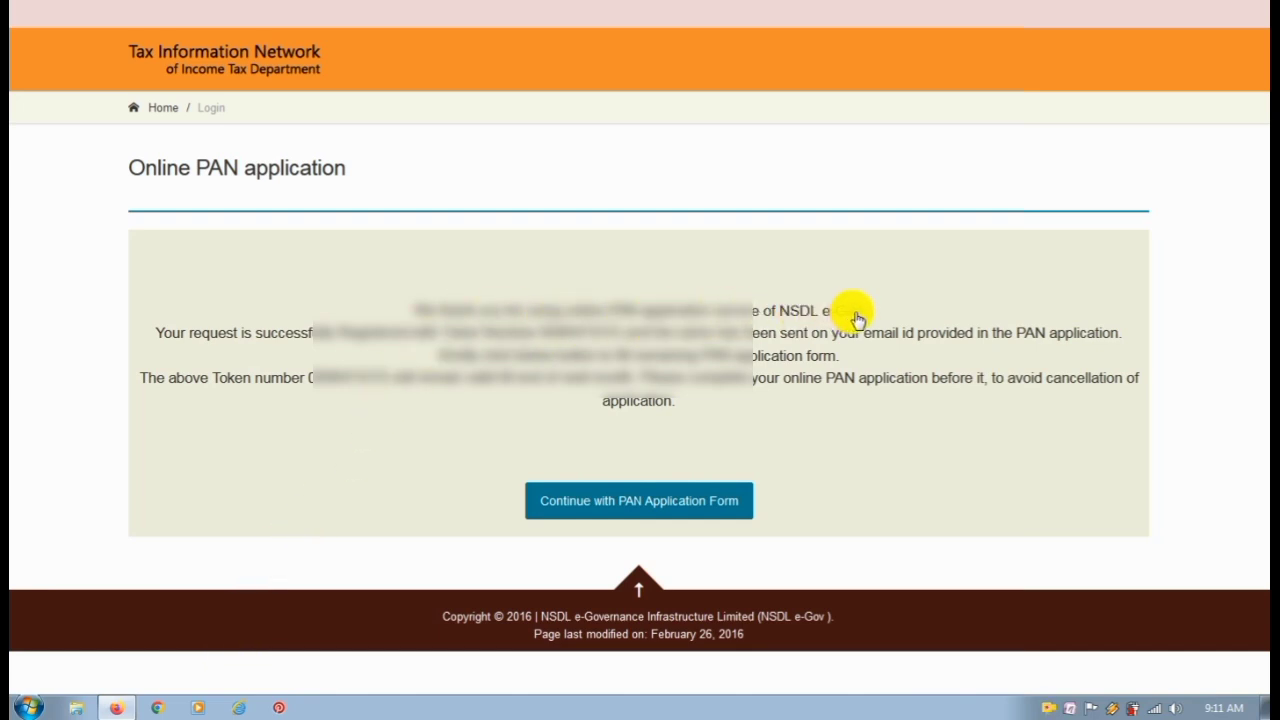
- Copy the token number from the registration message and continue with the PAN application form
{"action": "left_click_drag", "start_coordinate": [537, 332], "coordinate": [620, 340]}
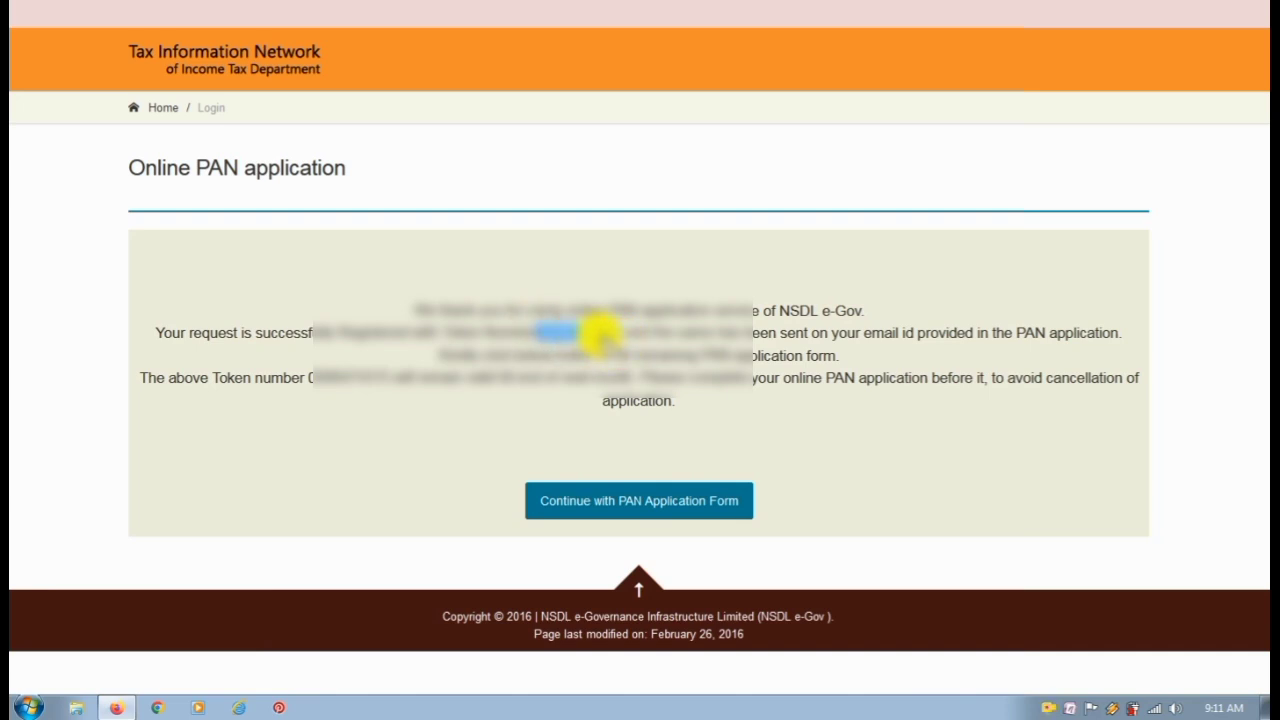
{"action": "right_click", "coordinate": [604, 340]}
{"action": "left_click", "coordinate": [672, 352]}
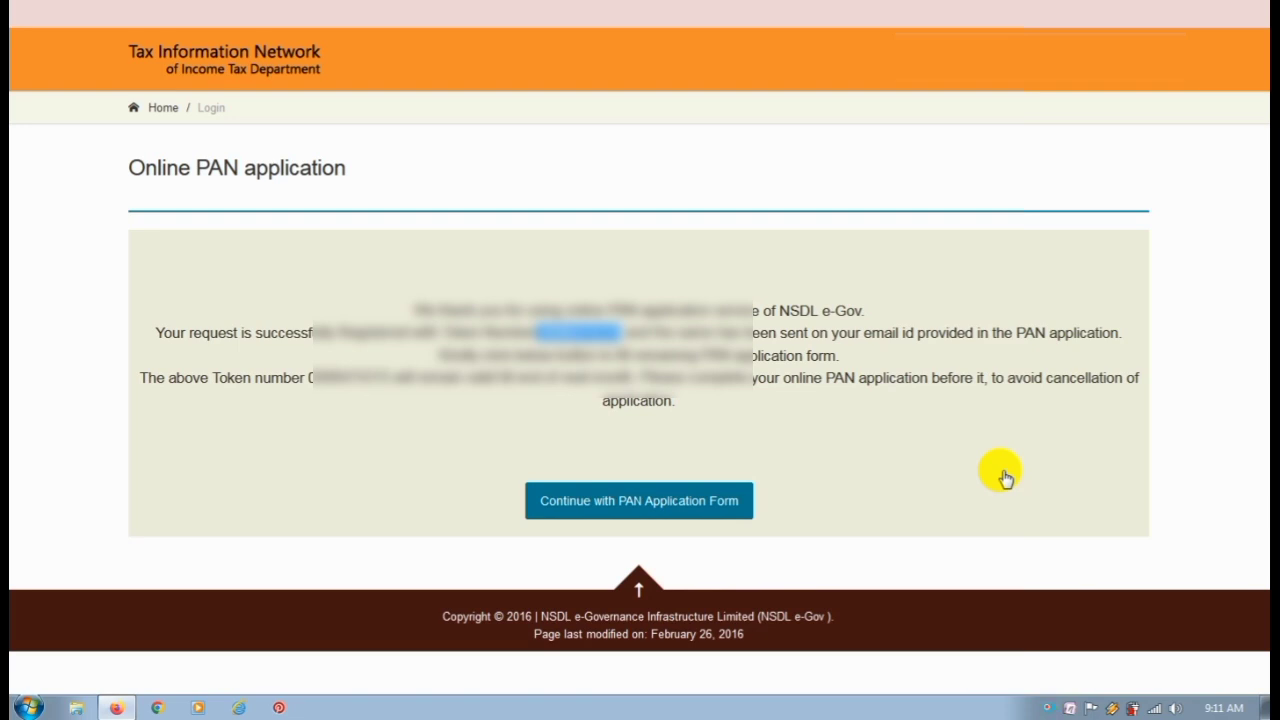
{"action": "left_click", "coordinate": [700, 511]}
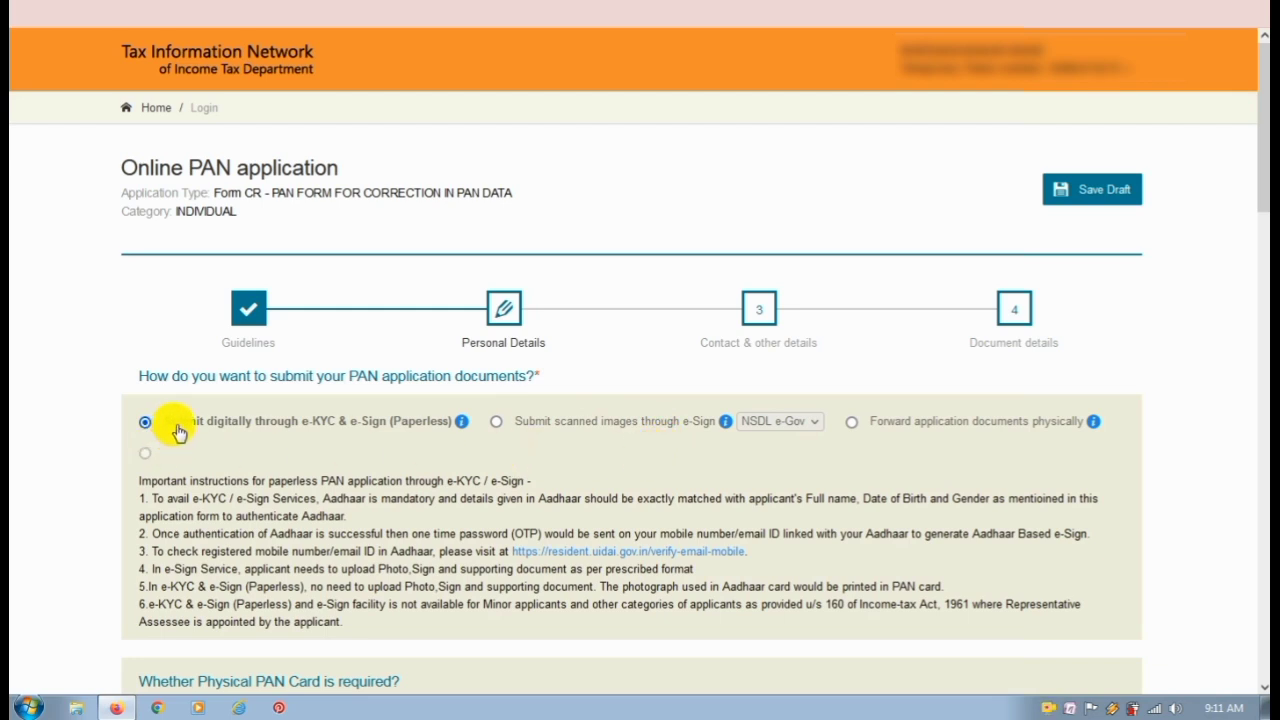
- Review the paperless e-KYC option, and choose to submit the application documents as scanned images through e-Sign
{"action": "left_click_drag", "start_coordinate": [162, 421], "coordinate": [386, 441]}
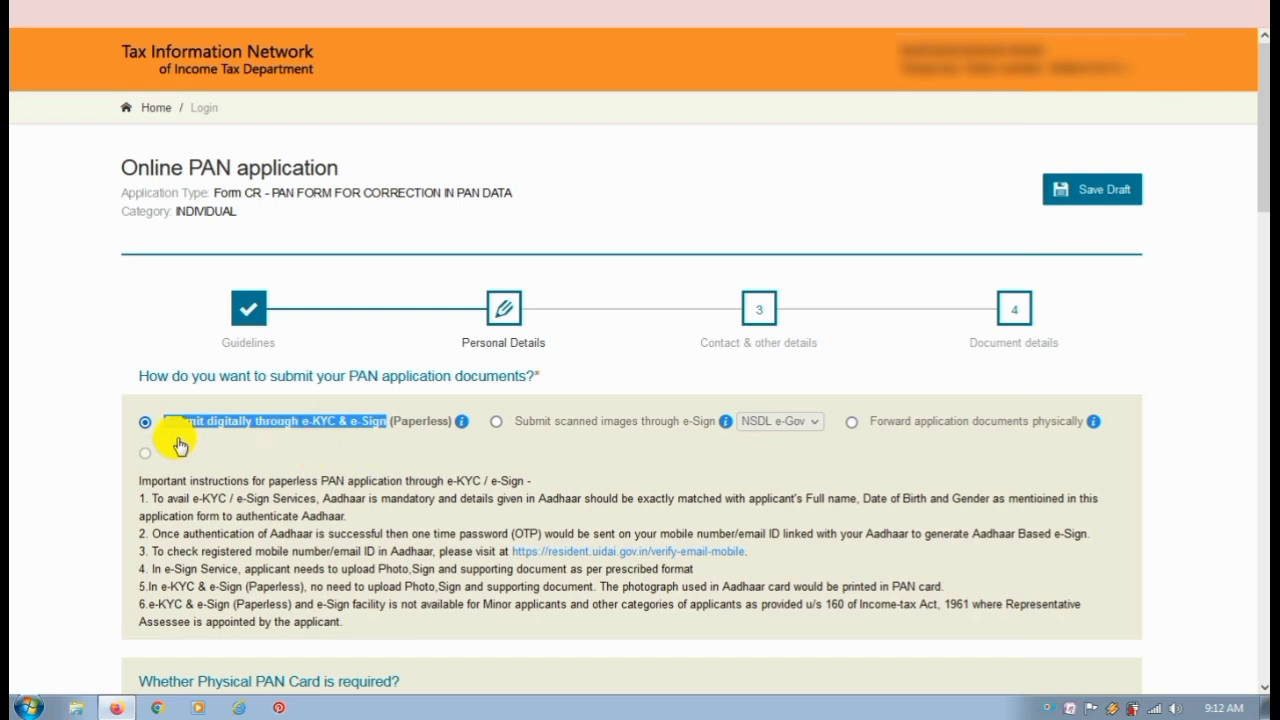
{"action": "left_click", "coordinate": [262, 452]}
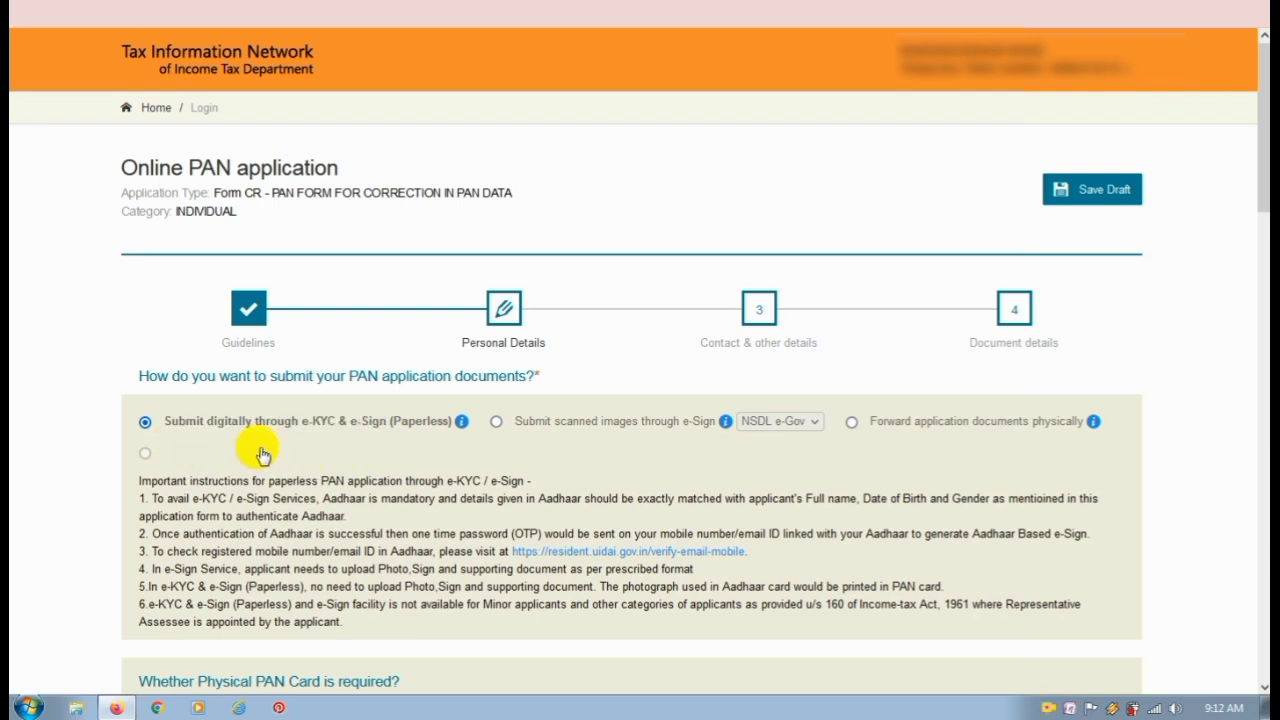
{"action": "left_click_drag", "start_coordinate": [165, 430], "coordinate": [409, 434]}
{"action": "left_click", "coordinate": [335, 452]}
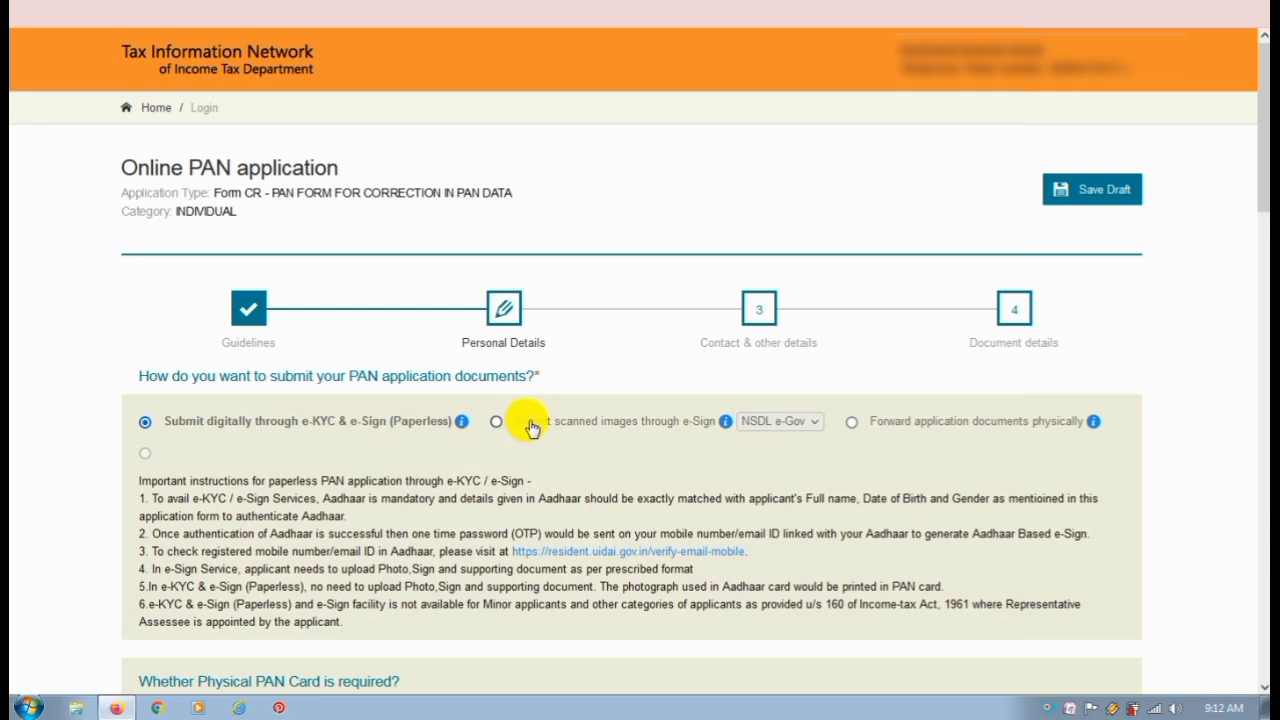
{"action": "left_click_drag", "start_coordinate": [514, 421], "coordinate": [710, 434]}
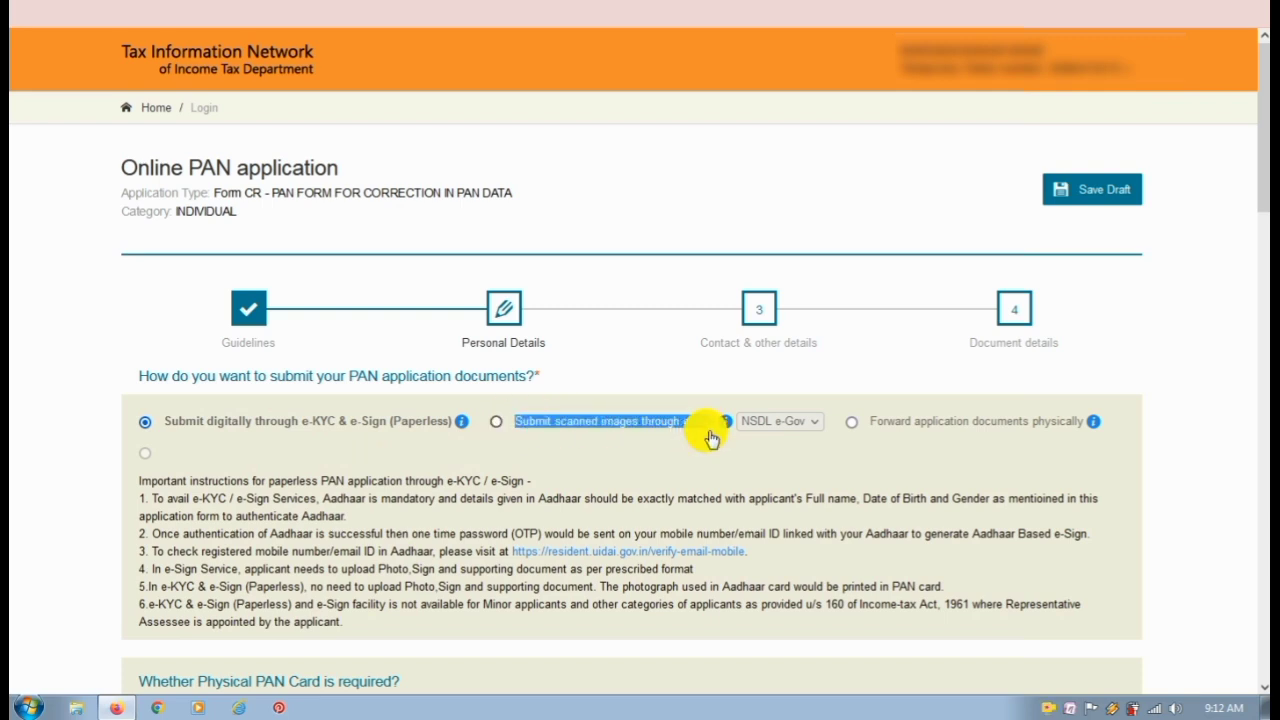
{"action": "left_click", "coordinate": [498, 424]}
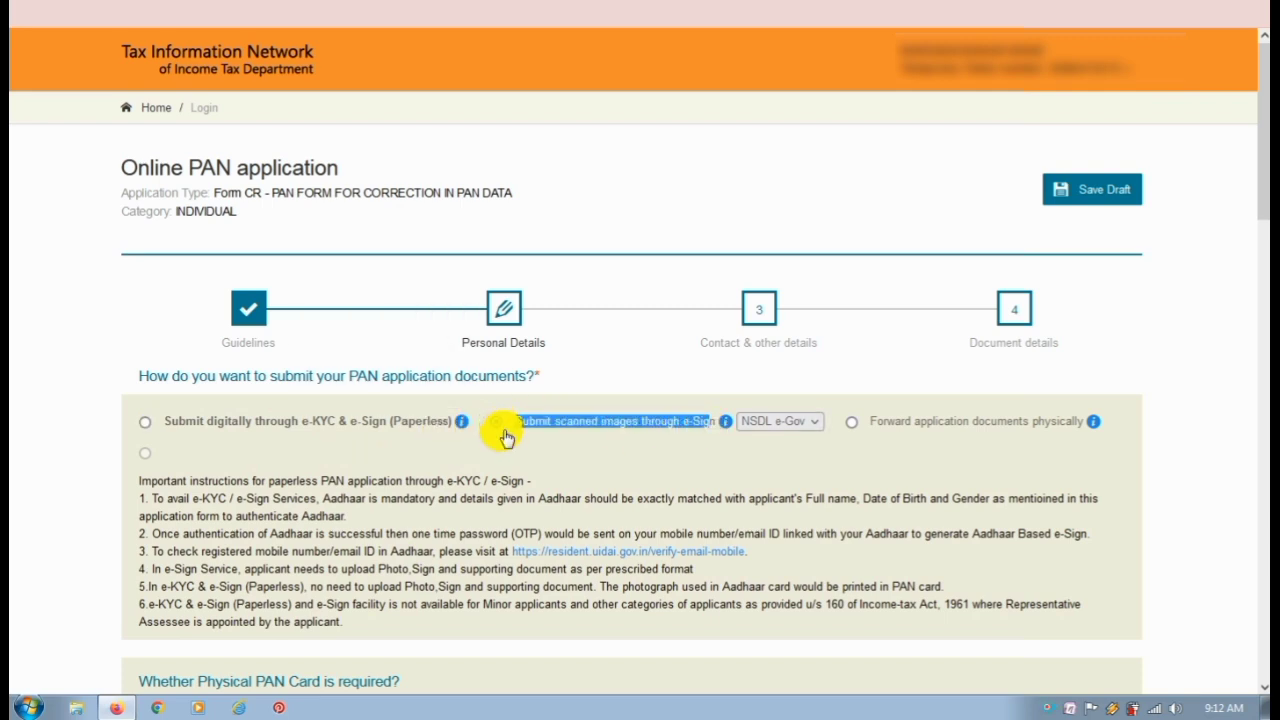
{"action": "left_click", "coordinate": [573, 451]}
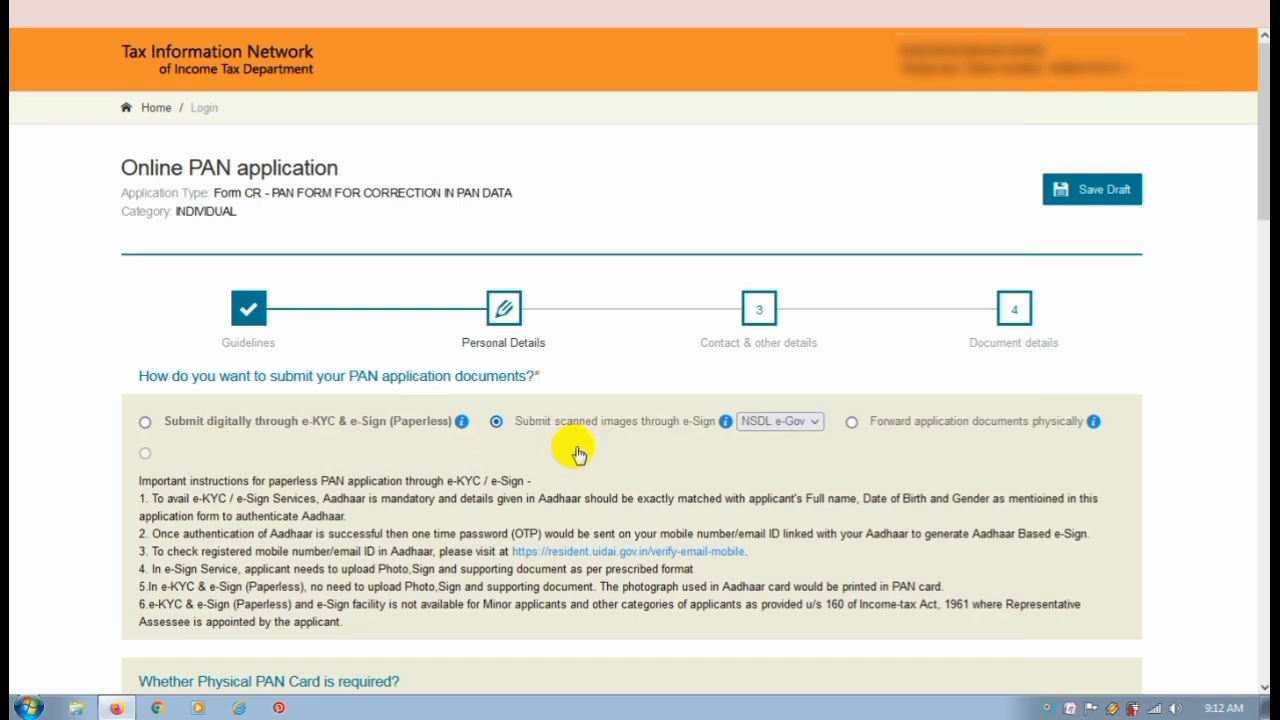
- Check the fees applicable to a physical PAN card and advance from the personal details to the contact and other details
{"action": "scroll", "coordinate": [578, 453], "scroll_direction": "down", "scroll_amount": 3}
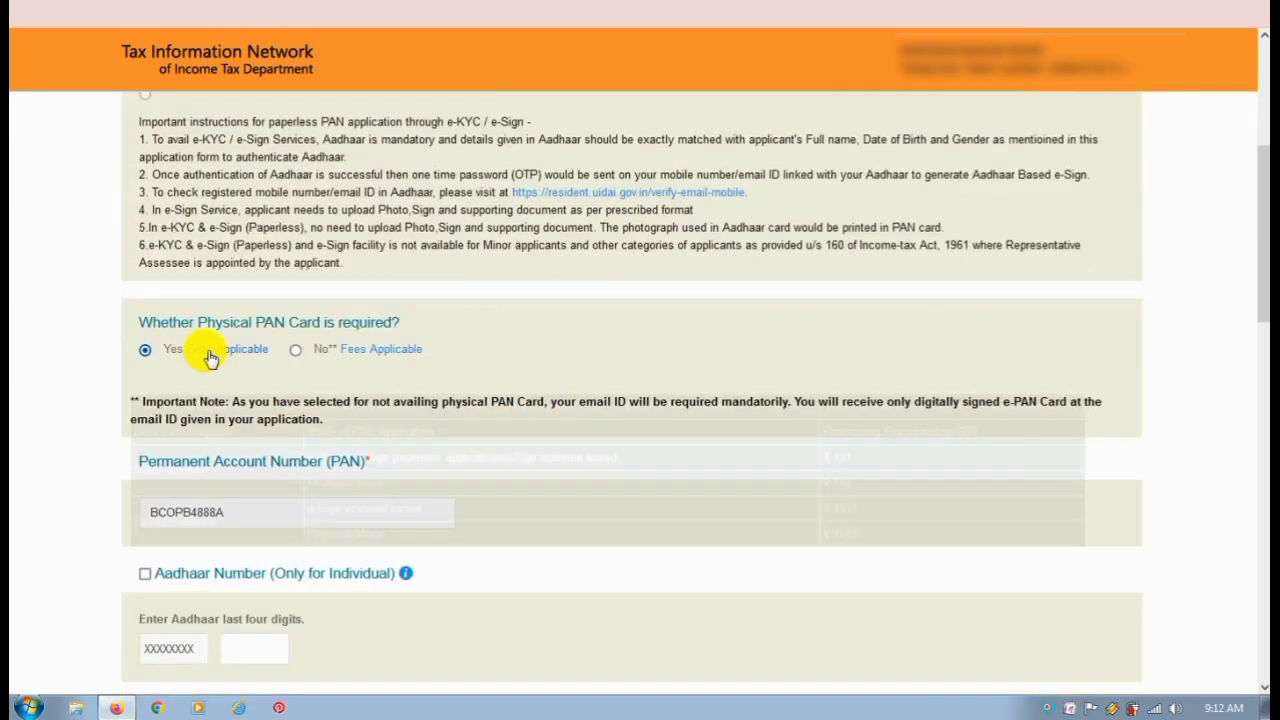
{"action": "mouse_move", "coordinate": [257, 358]}
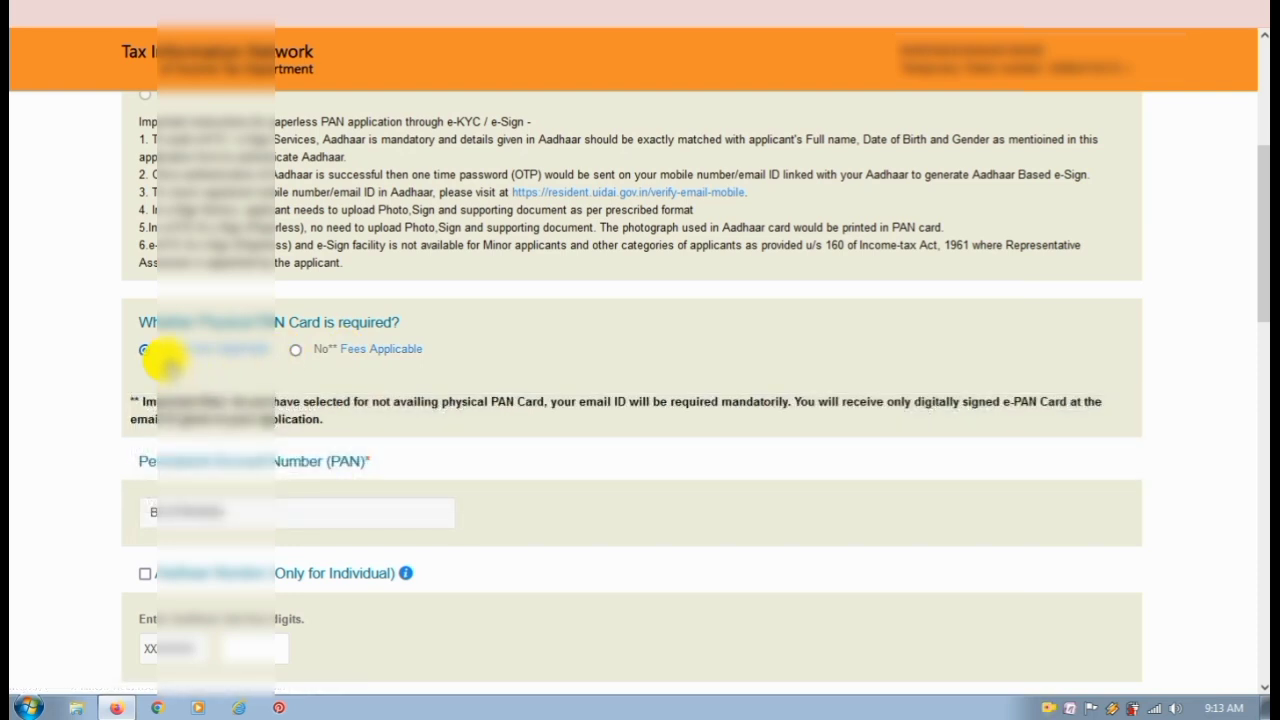
{"action": "scroll", "coordinate": [510, 402], "scroll_direction": "down", "scroll_amount": 3}
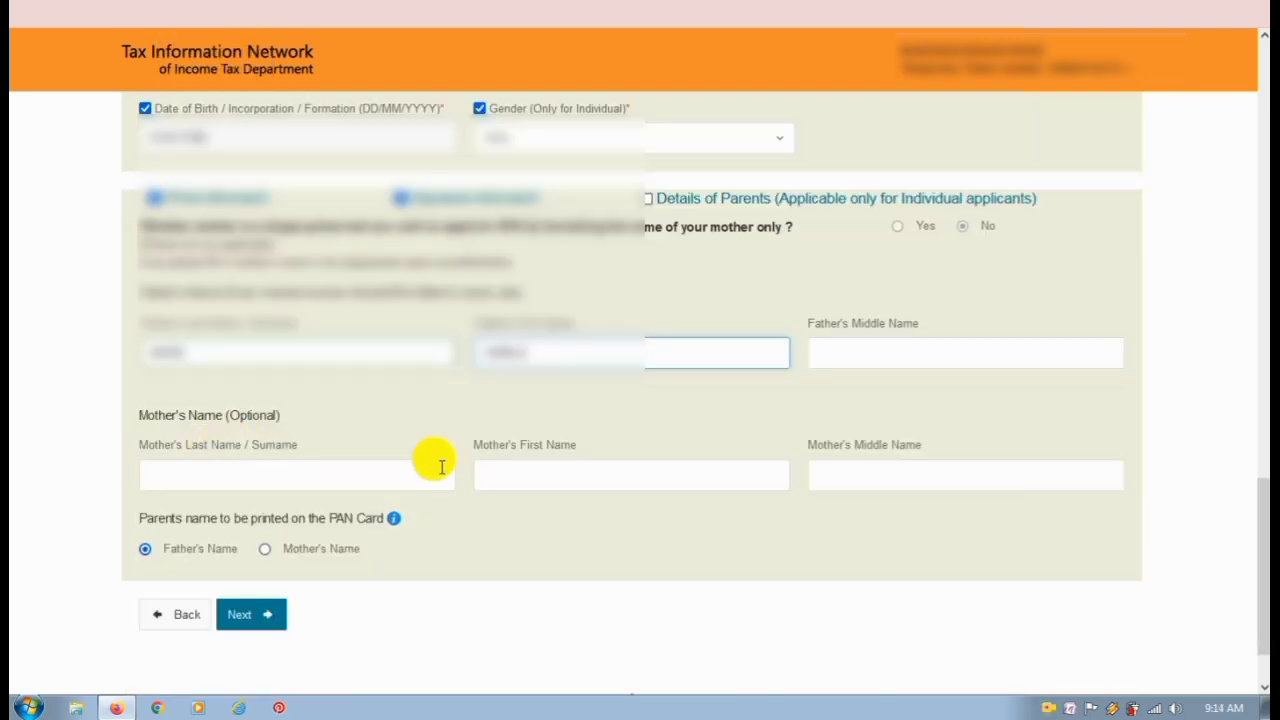
{"action": "left_click", "coordinate": [251, 616]}
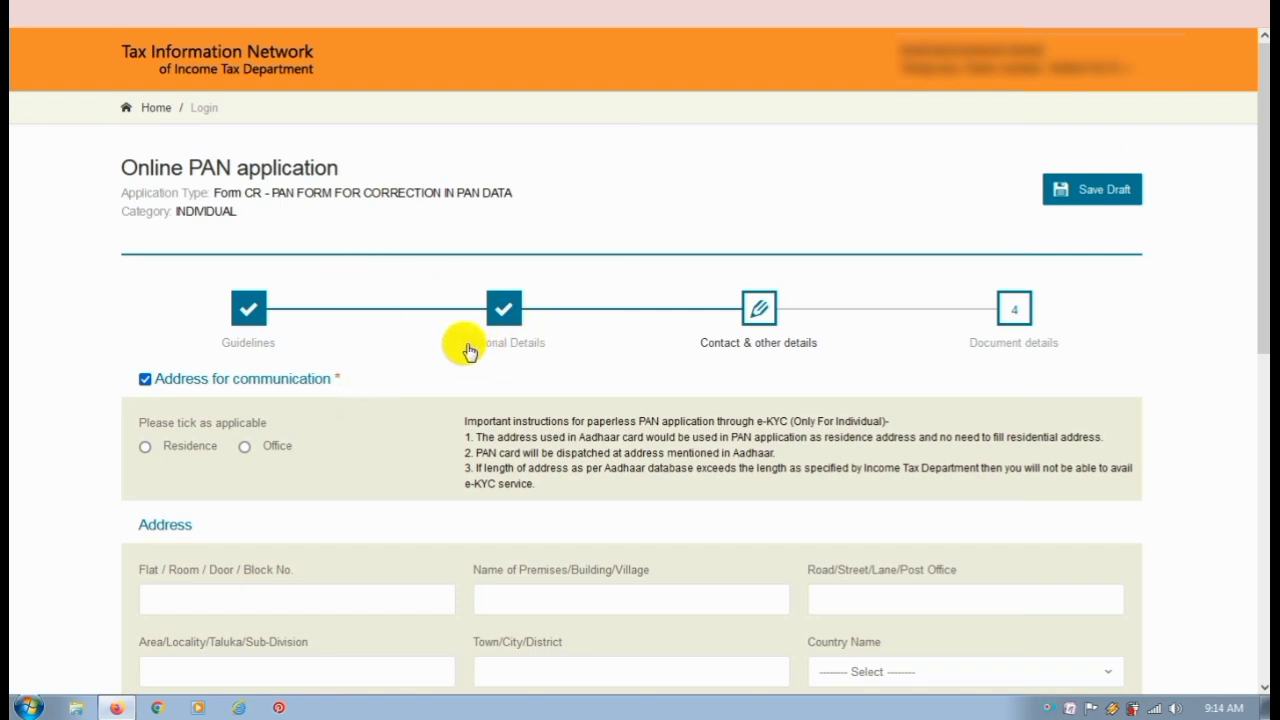
- Set Residence as the address for communication and advance to the document details
{"action": "scroll", "coordinate": [491, 386], "scroll_direction": "down", "scroll_amount": 2}
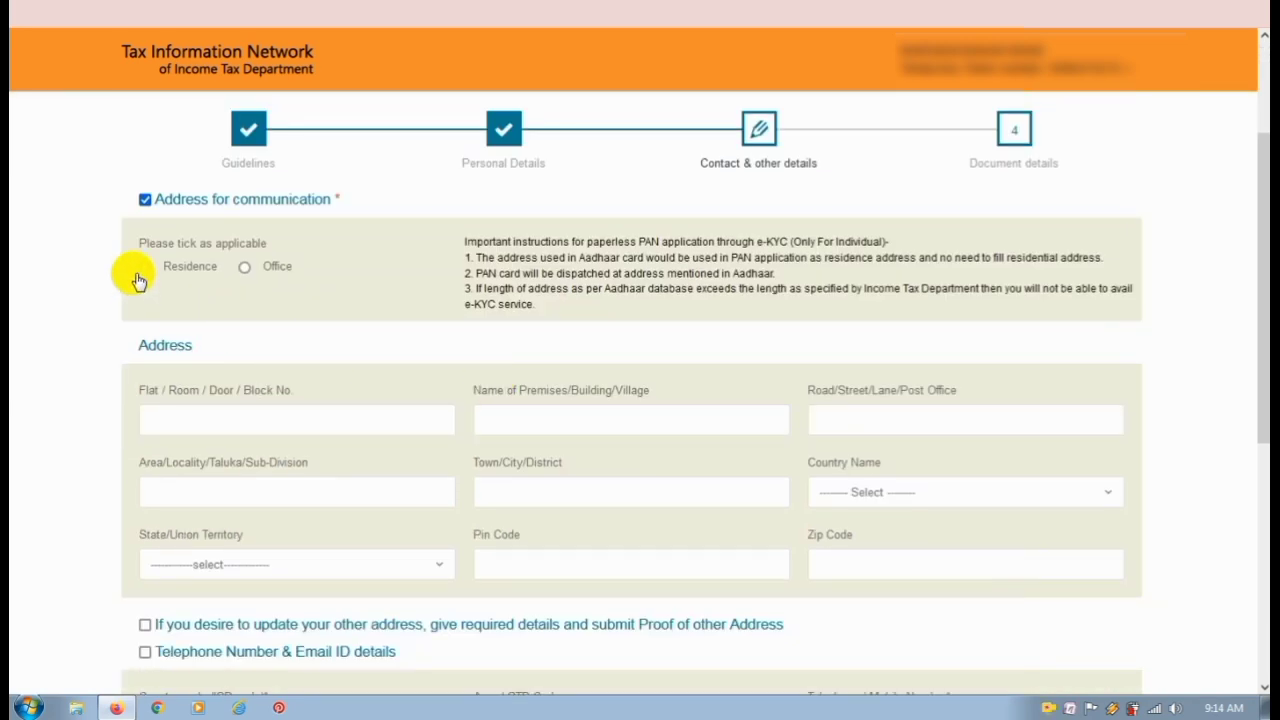
{"action": "left_click", "coordinate": [145, 267]}
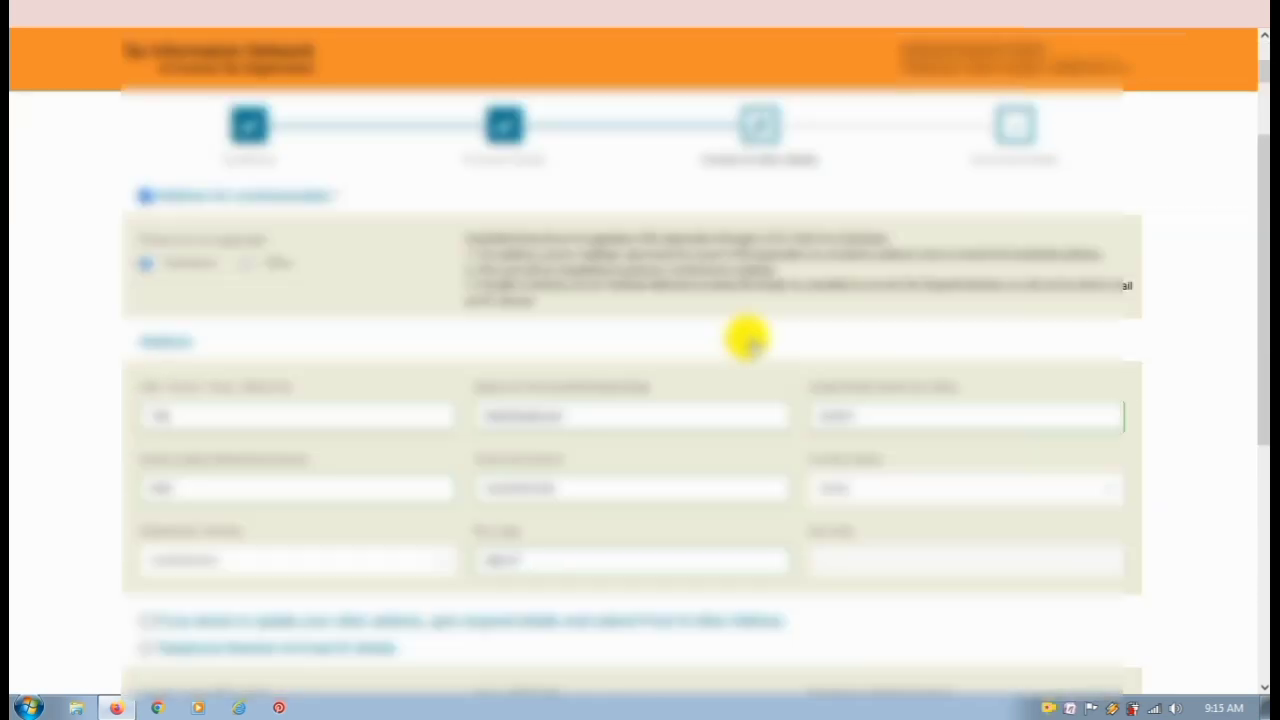
{"action": "scroll", "coordinate": [748, 340], "scroll_direction": "down", "scroll_amount": 5}
{"action": "left_click", "coordinate": [251, 523]}
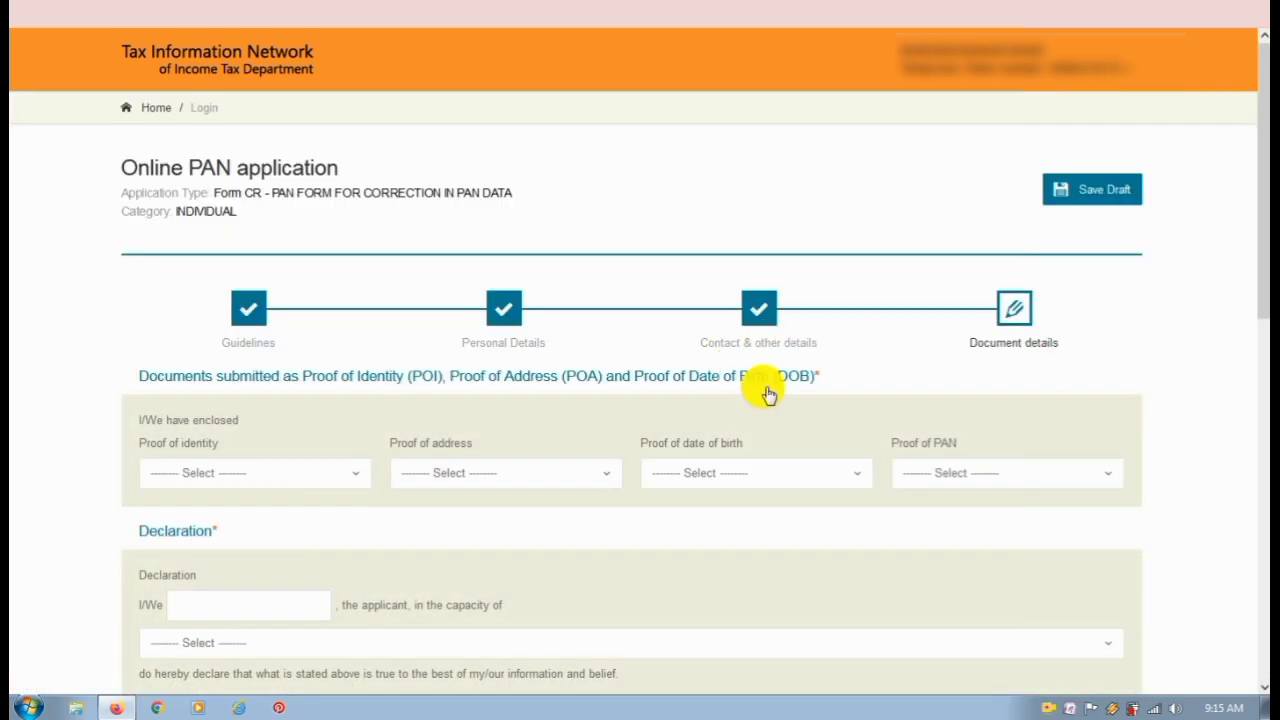
- Select the AADHAAR Card issued by the Unique Identification Authority of India as proof of identity
{"action": "scroll", "coordinate": [423, 426], "scroll_direction": "down", "scroll_amount": 3}
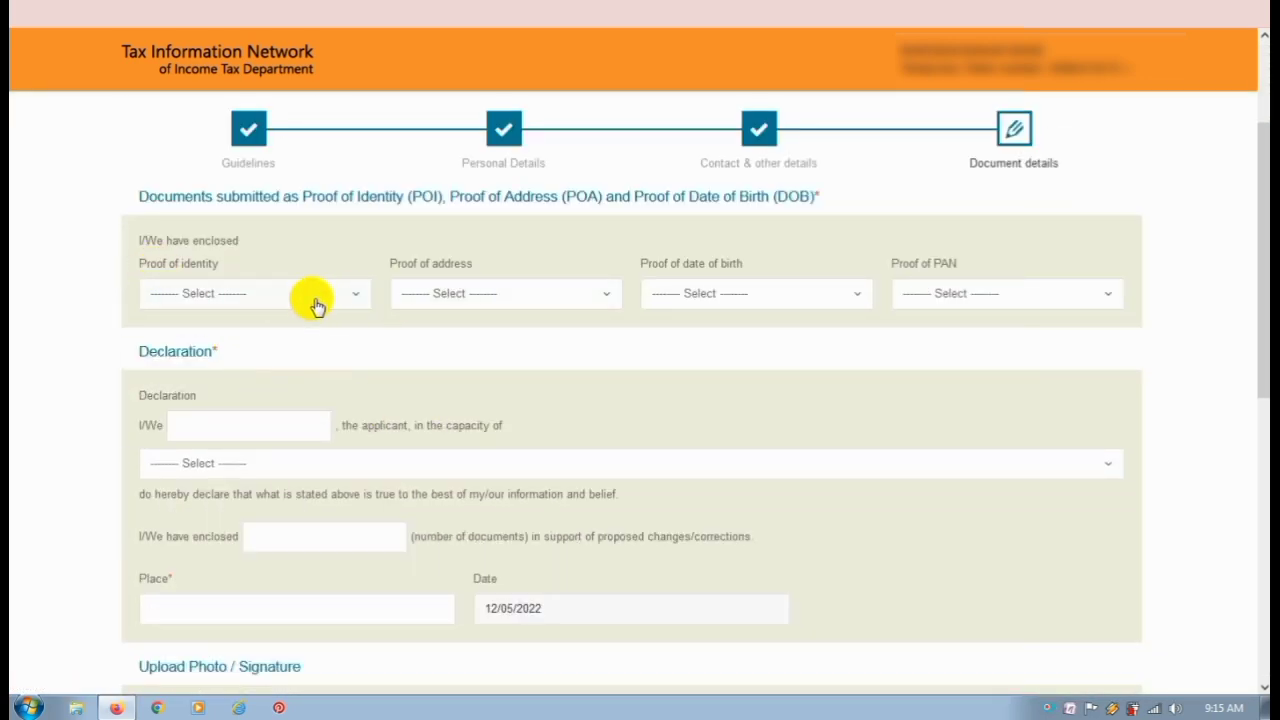
{"action": "left_click", "coordinate": [320, 300]}
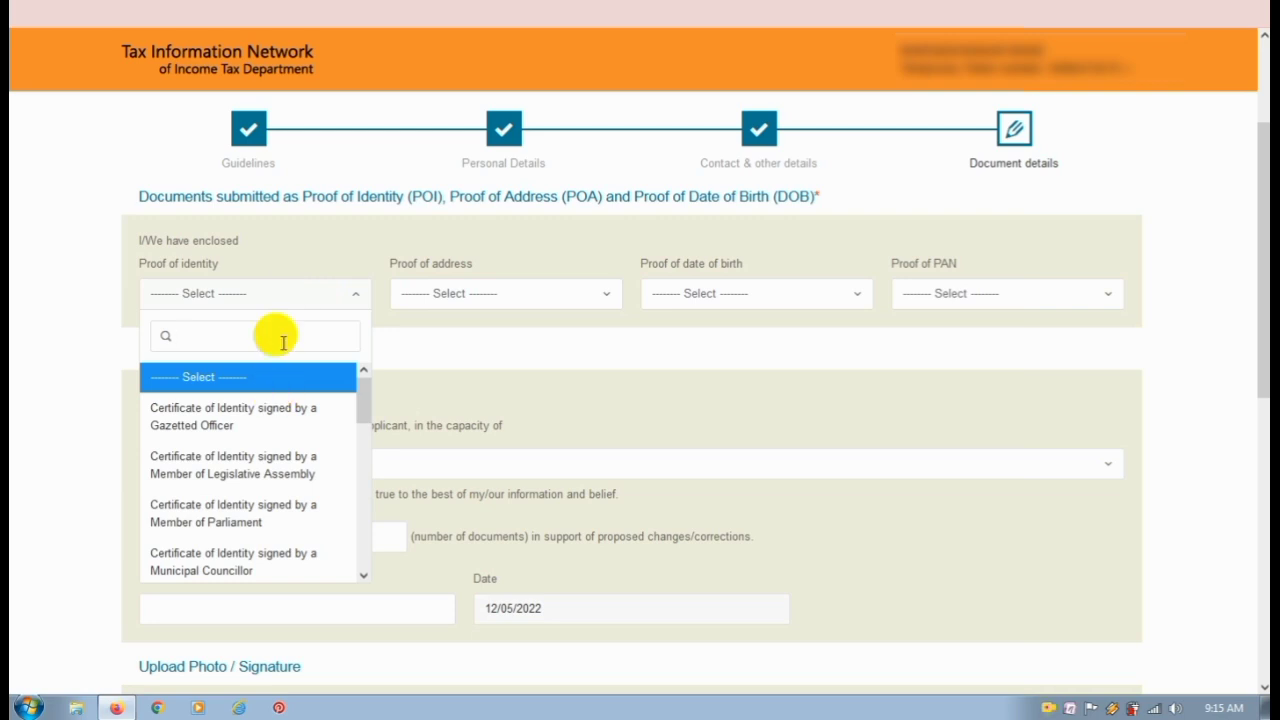
{"action": "type", "text": "aa"}
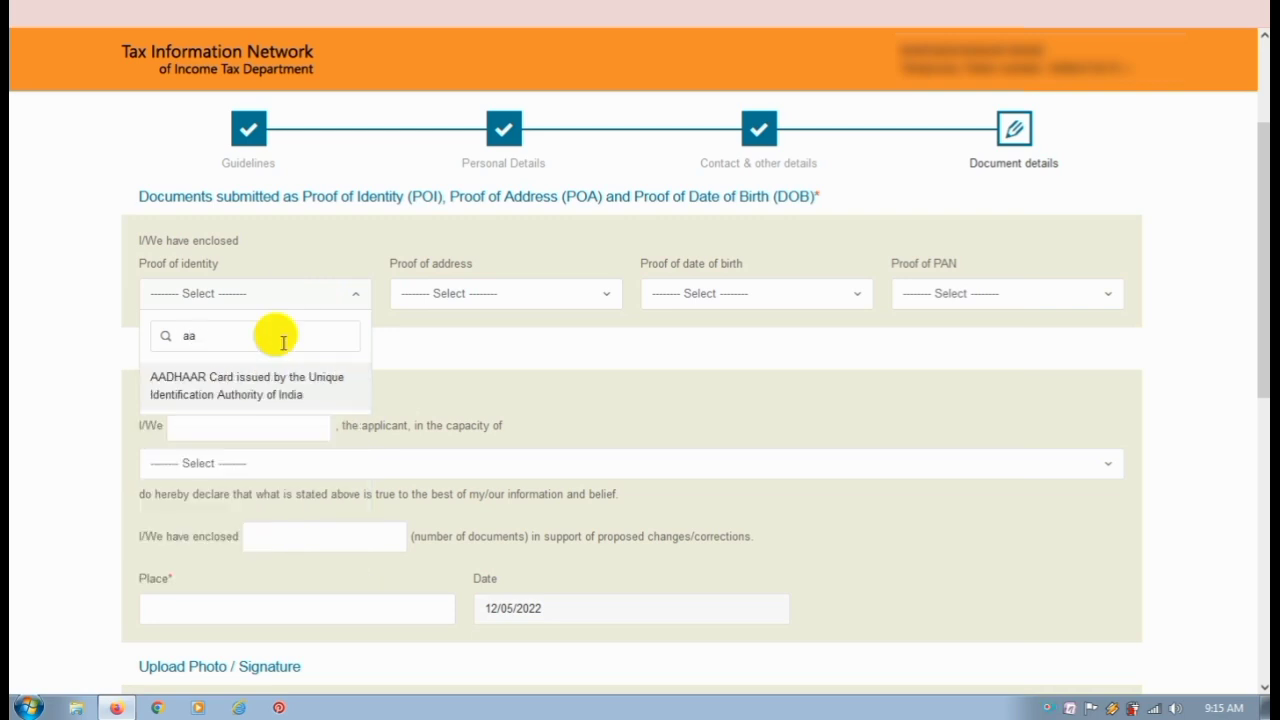
{"action": "key", "text": "BackSpace"}
{"action": "key", "text": "BackSpace"}
{"action": "type", "text": "pa"}
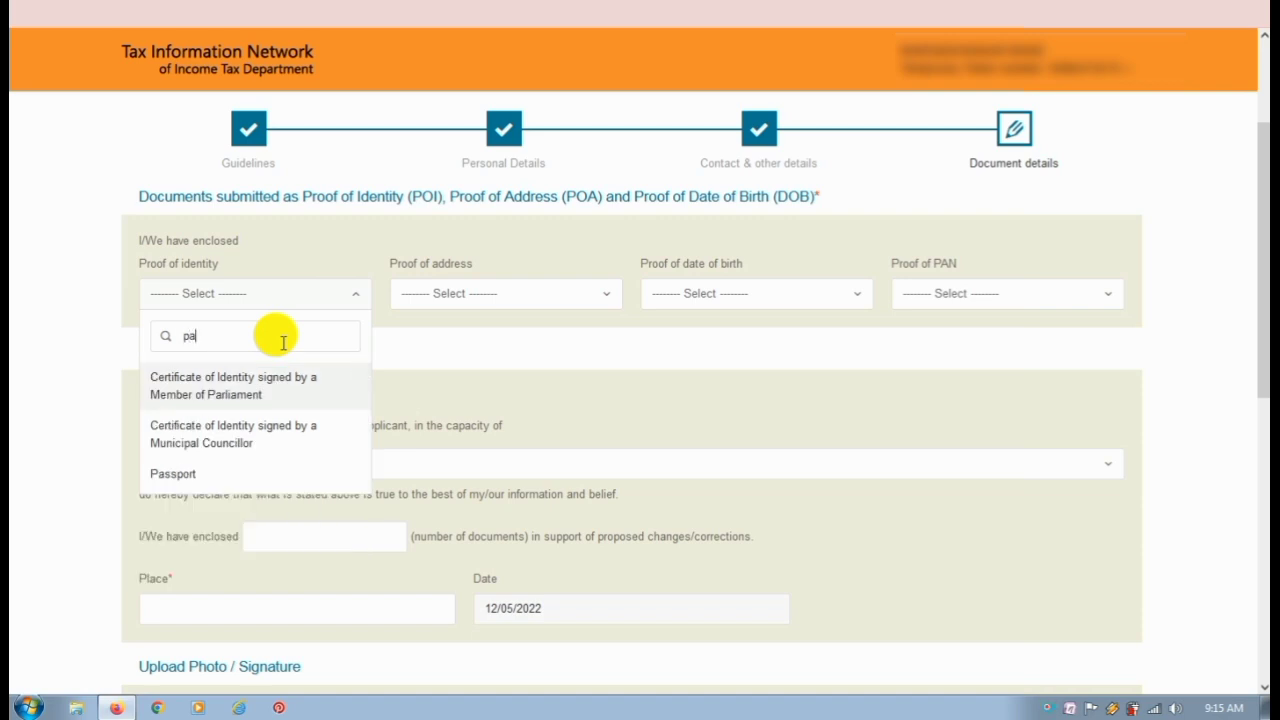
{"action": "key", "text": "BackSpace"}
{"action": "key", "text": "BackSpace"}
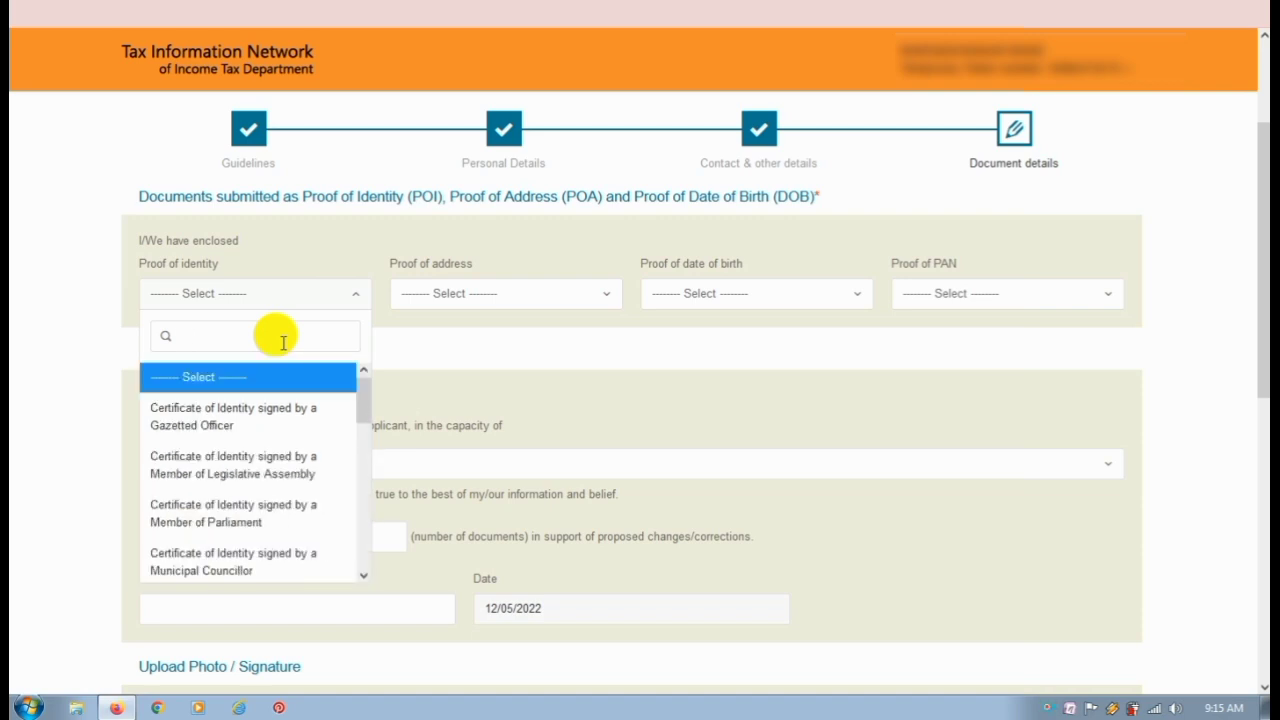
{"action": "type", "text": "aa"}
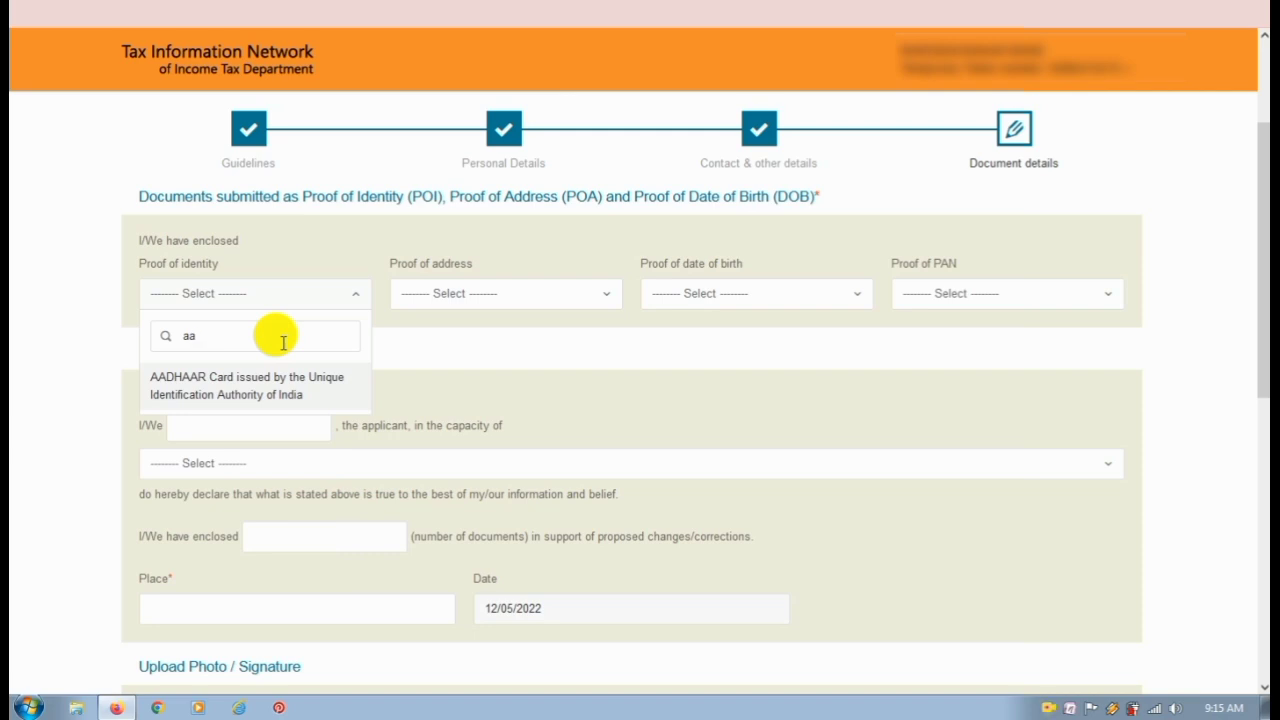
{"action": "left_click", "coordinate": [272, 380]}
- Set both proof of address and proof of date of birth to the AADHAAR Card
{"action": "left_click", "coordinate": [531, 298]}
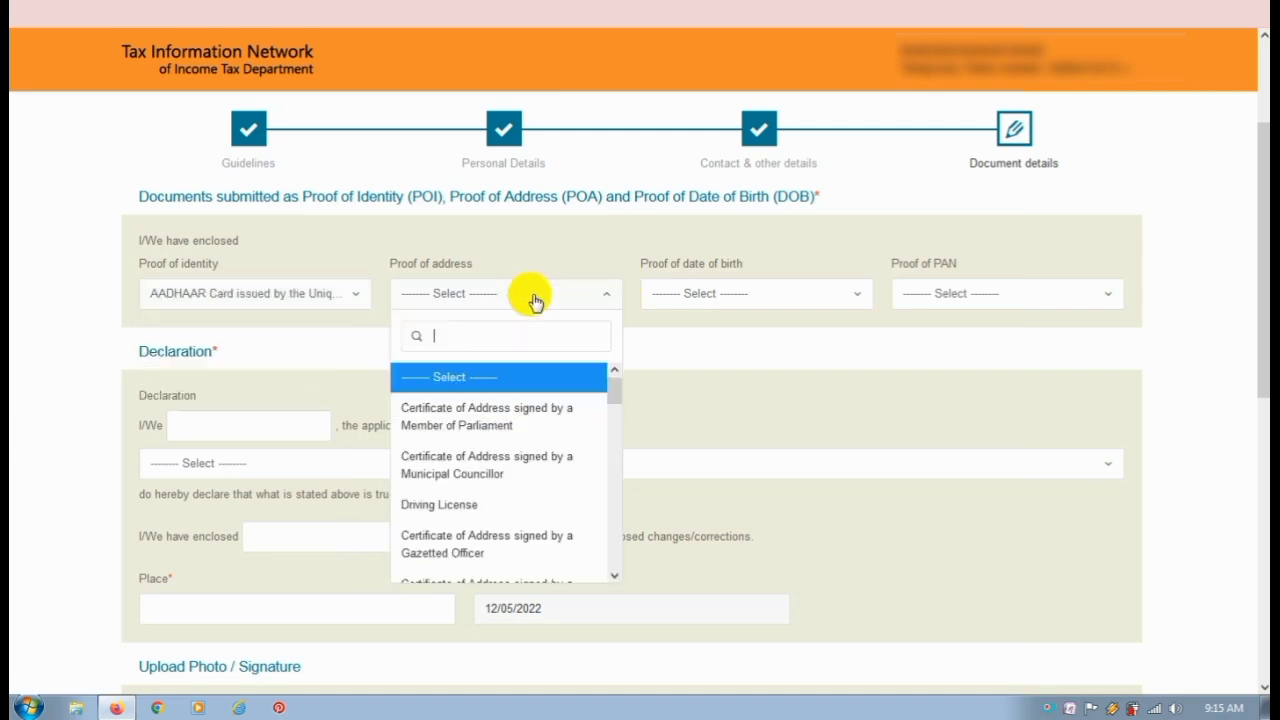
{"action": "type", "text": "aa"}
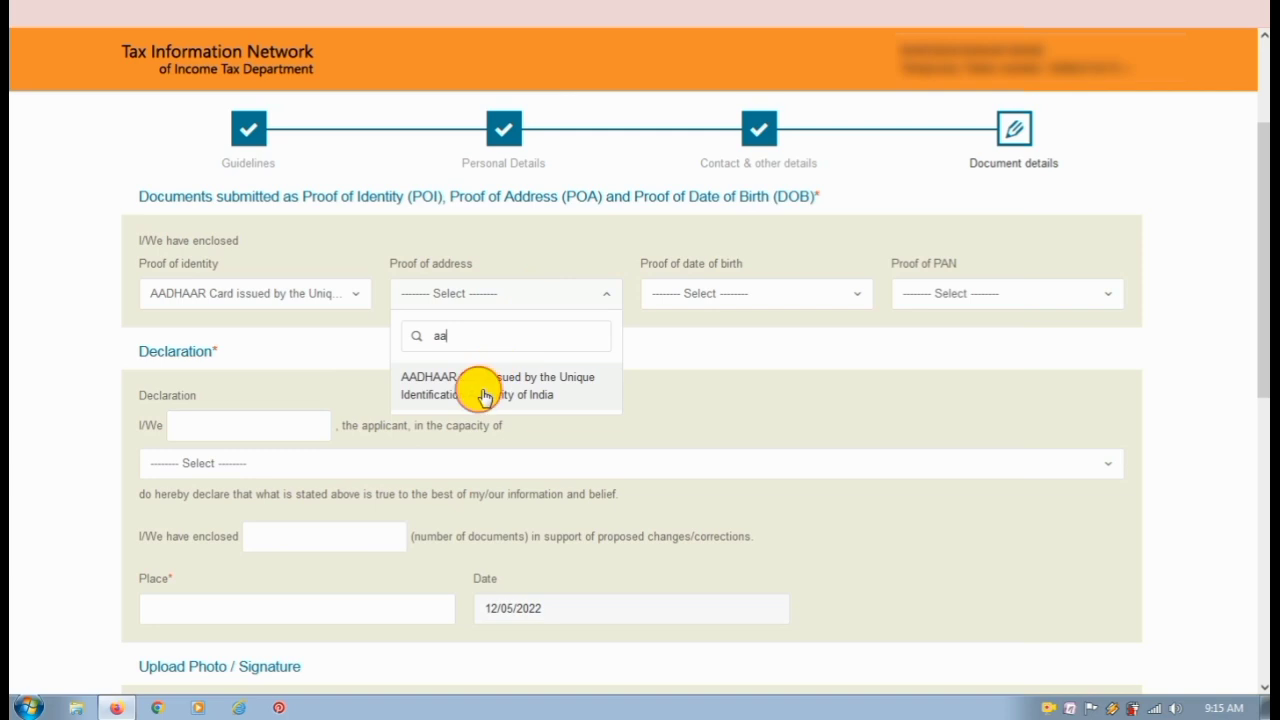
{"action": "left_click", "coordinate": [484, 395]}
{"action": "left_click", "coordinate": [720, 293]}
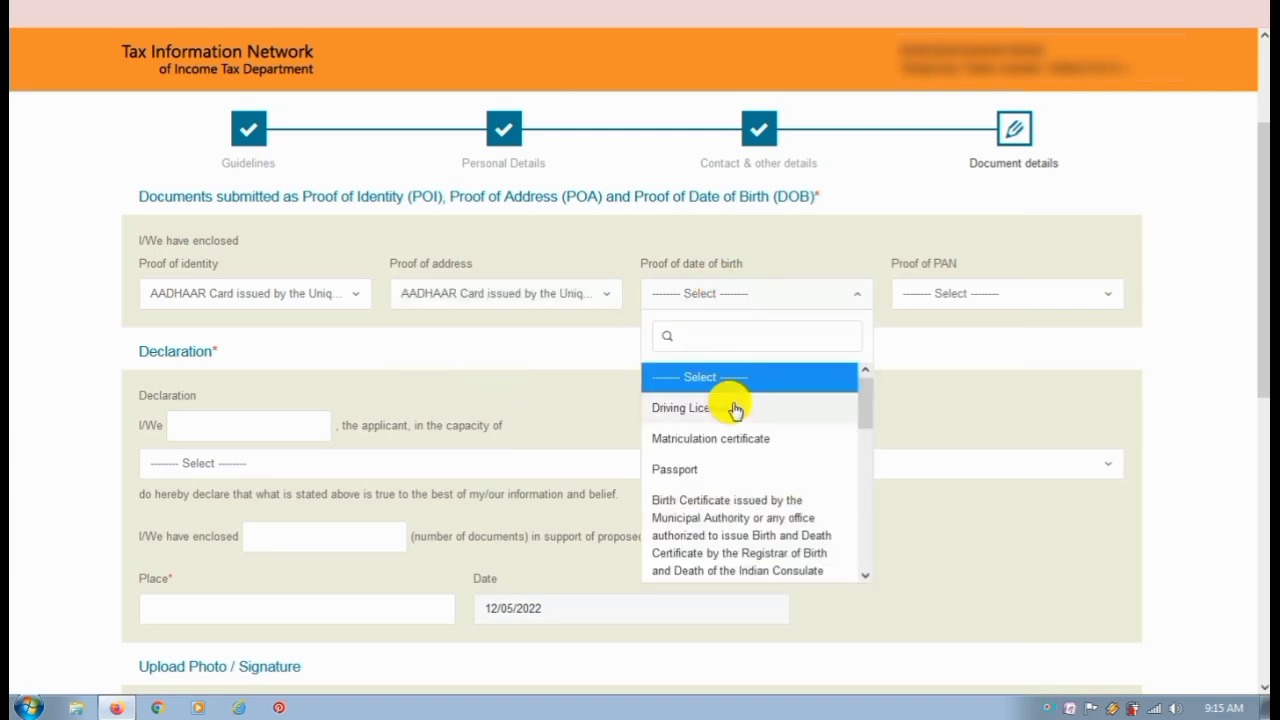
{"action": "type", "text": "aa"}
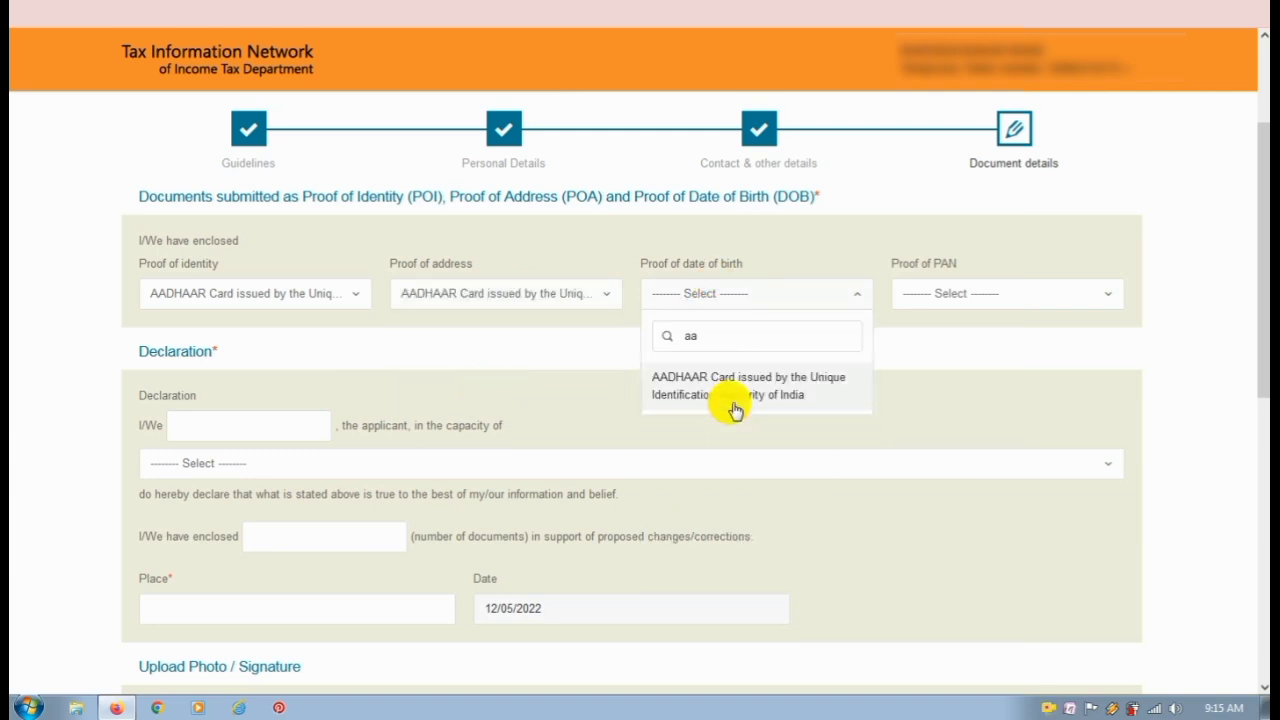
{"action": "left_click", "coordinate": [735, 405]}
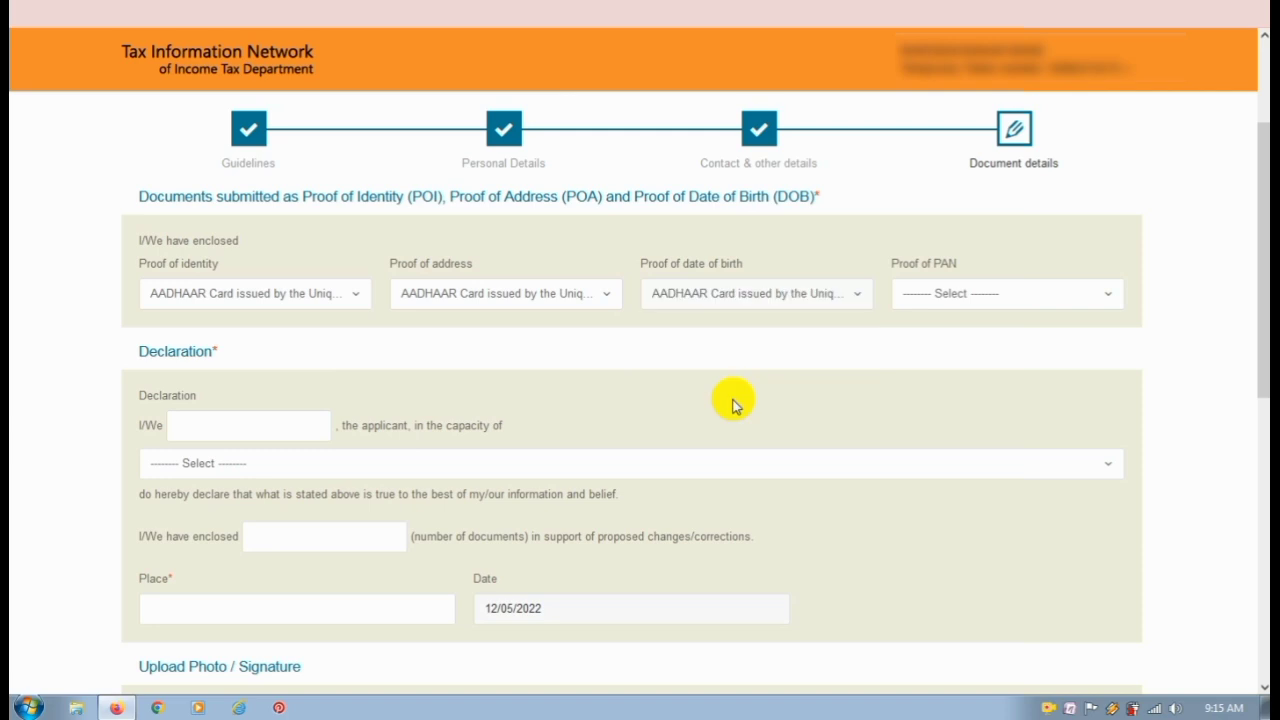
- Select Copy of Pan Card as proof of PAN and fill in the declaration details, including the place
{"action": "left_click", "coordinate": [1015, 291]}
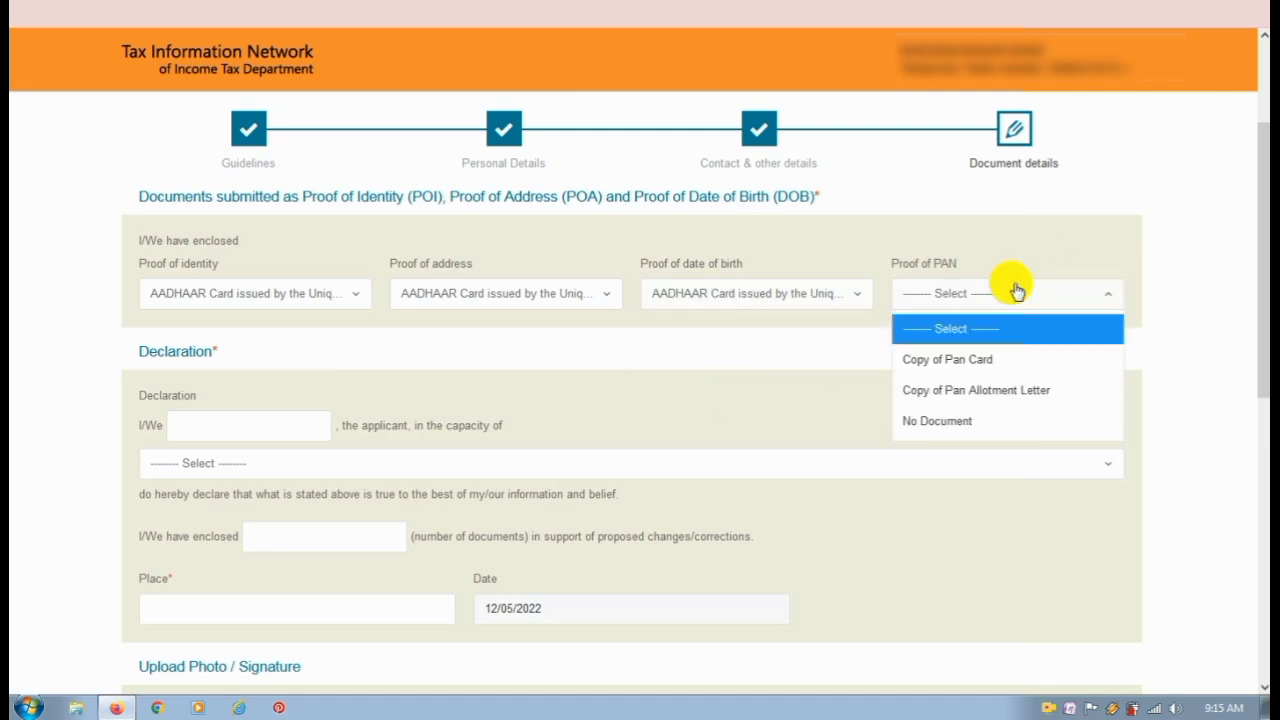
{"action": "left_click", "coordinate": [985, 362]}
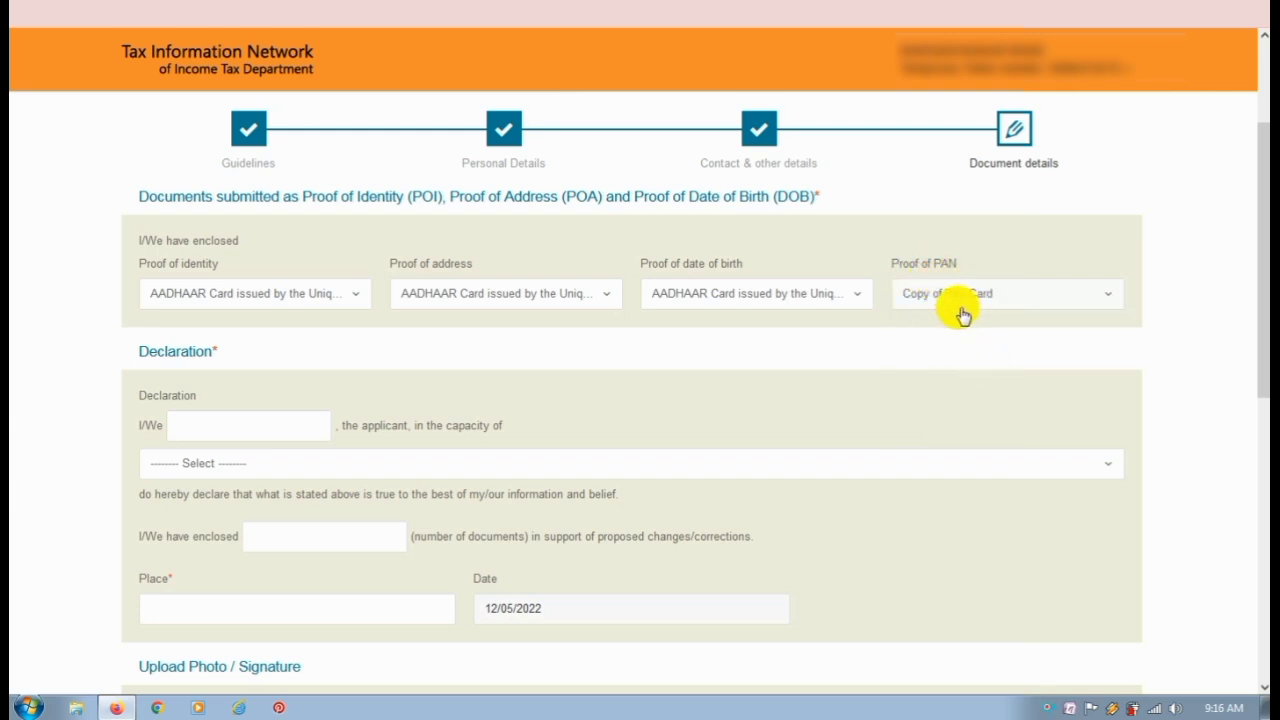
{"action": "scroll", "coordinate": [268, 340], "scroll_direction": "down", "scroll_amount": 1}
{"action": "left_click", "coordinate": [244, 338]}
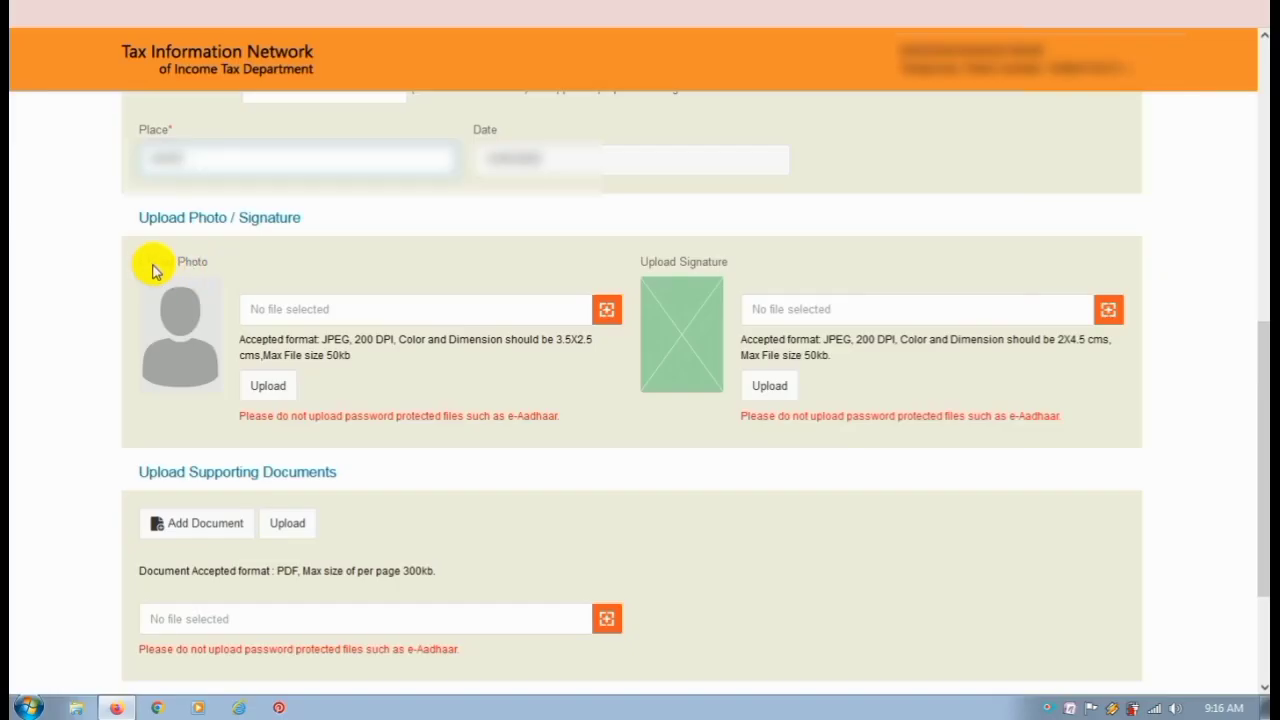
- Review the photo upload section and the accepted format and page size limit for supporting documents
{"action": "left_click_drag", "start_coordinate": [145, 263], "coordinate": [257, 260]}
{"action": "left_click", "coordinate": [268, 289]}
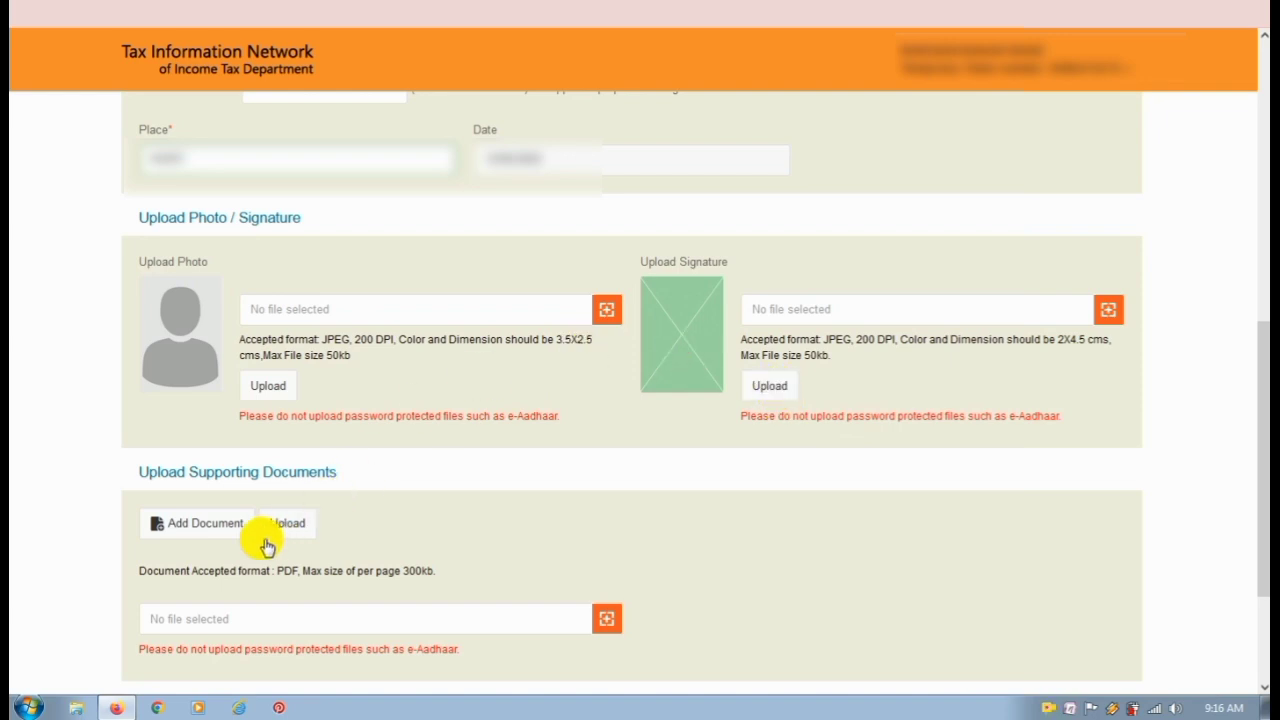
{"action": "left_click_drag", "start_coordinate": [145, 571], "coordinate": [511, 570]}
{"action": "left_click", "coordinate": [510, 569]}
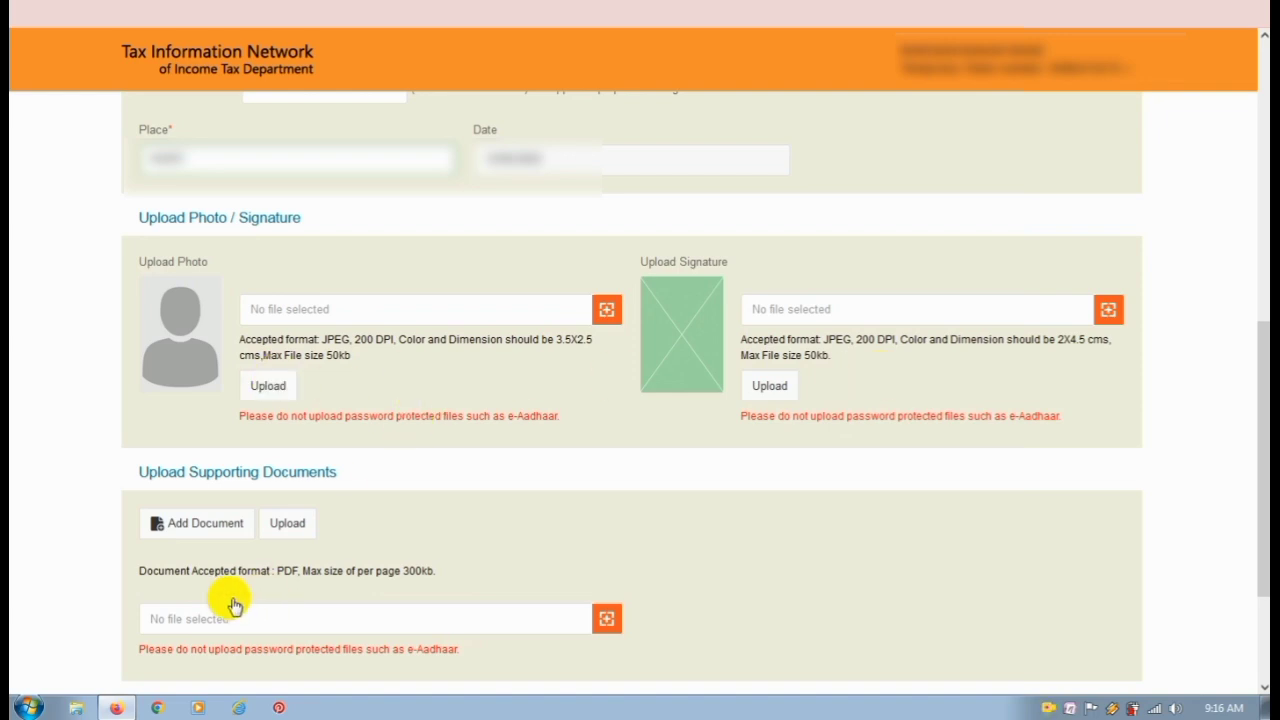
{"action": "left_click_drag", "start_coordinate": [145, 580], "coordinate": [452, 600]}
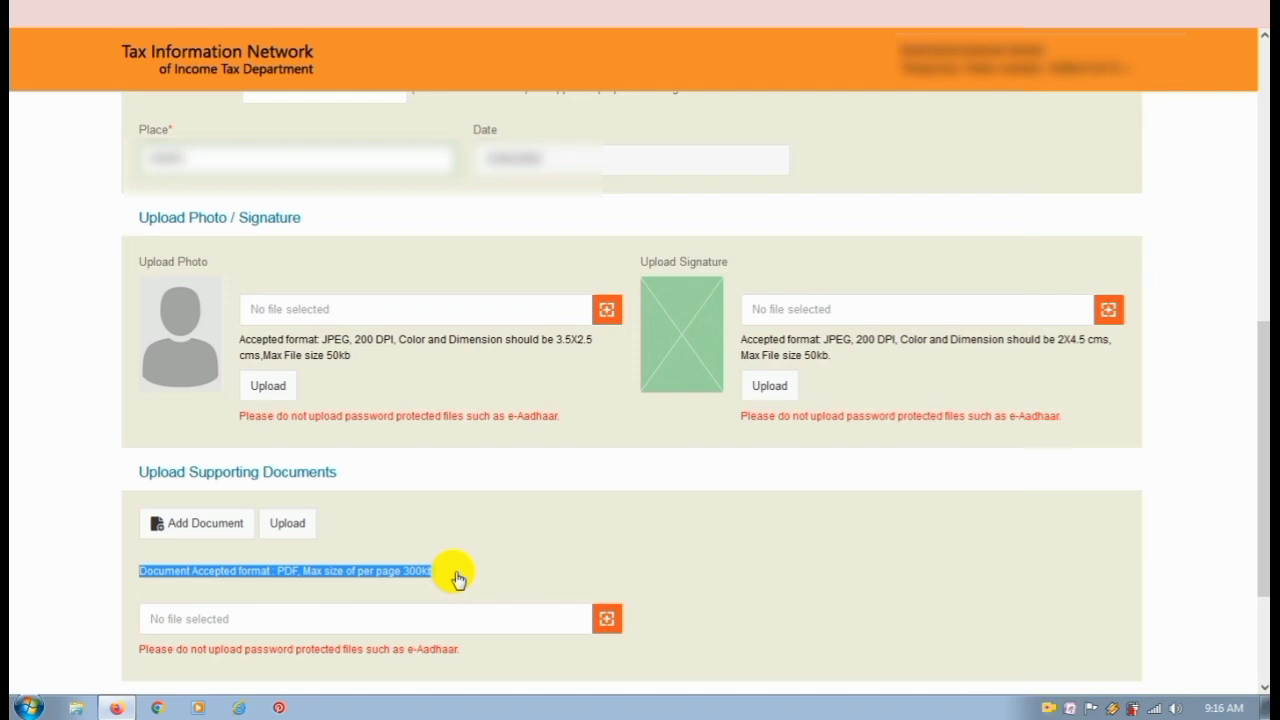
{"action": "left_click_drag", "start_coordinate": [401, 573], "coordinate": [483, 568]}
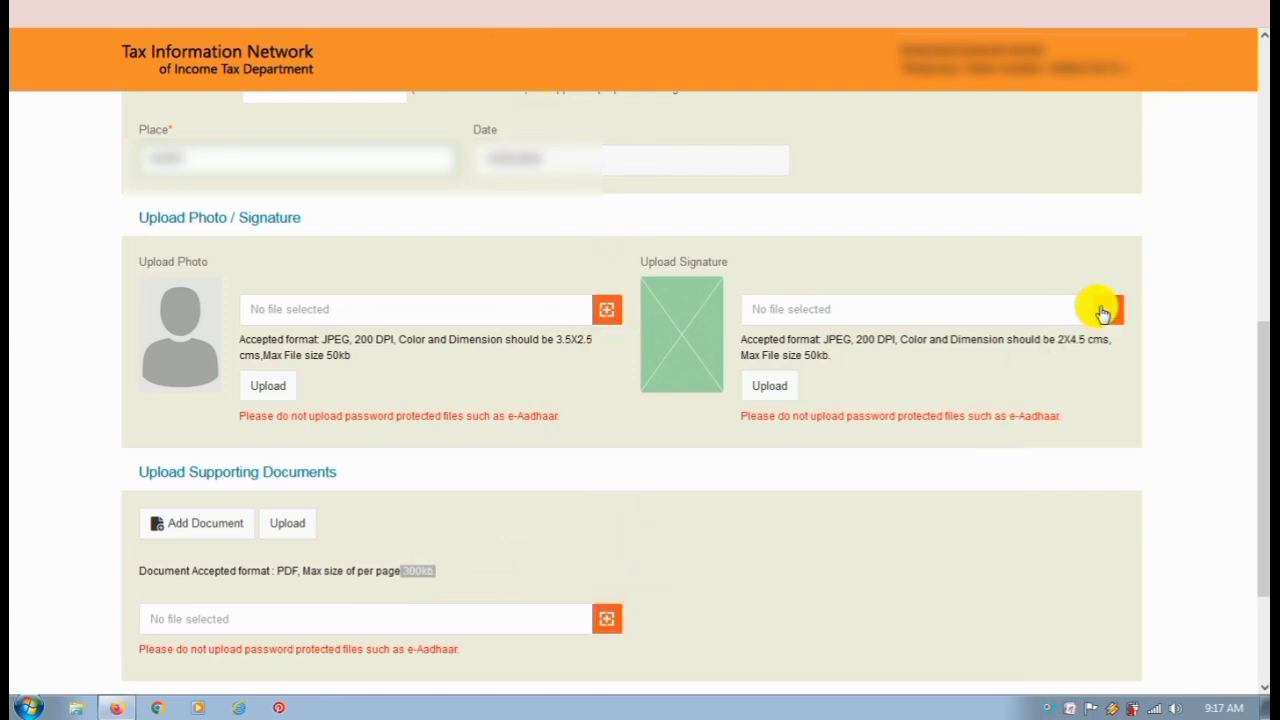
- Choose the applicant's JPG photo file and upload it to the application
{"action": "left_click", "coordinate": [610, 318]}
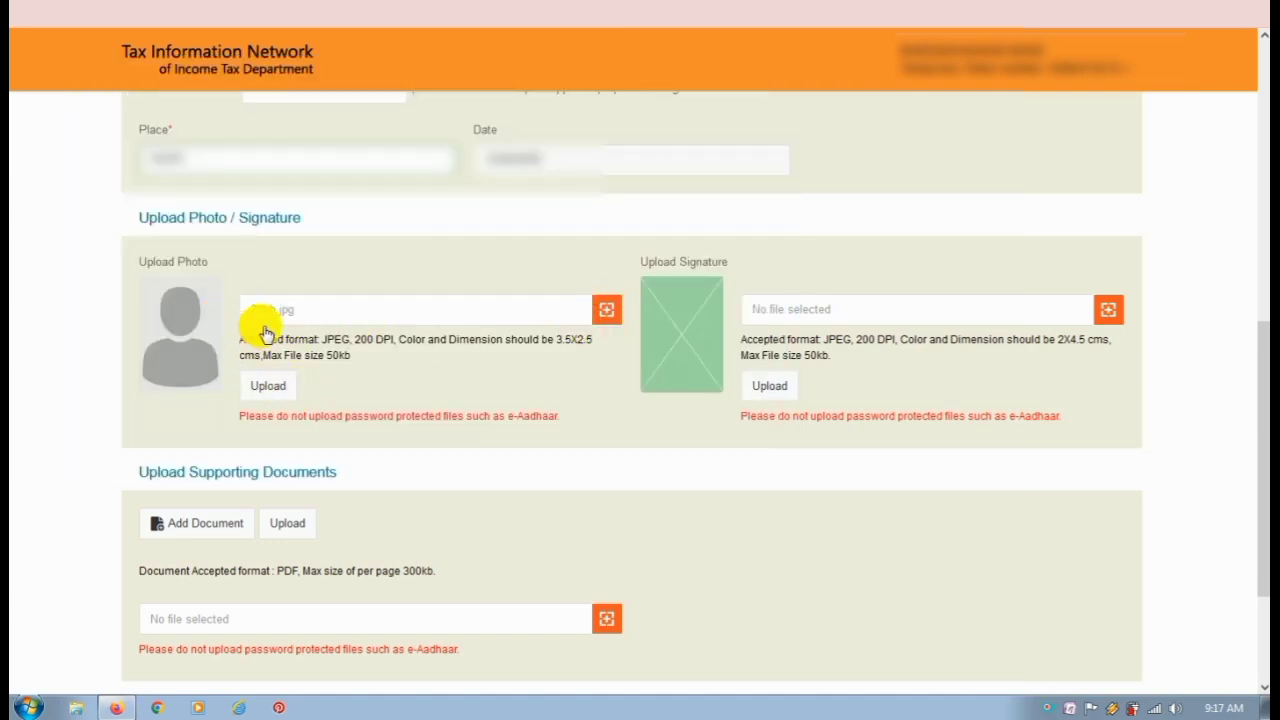
{"action": "left_click", "coordinate": [266, 386]}
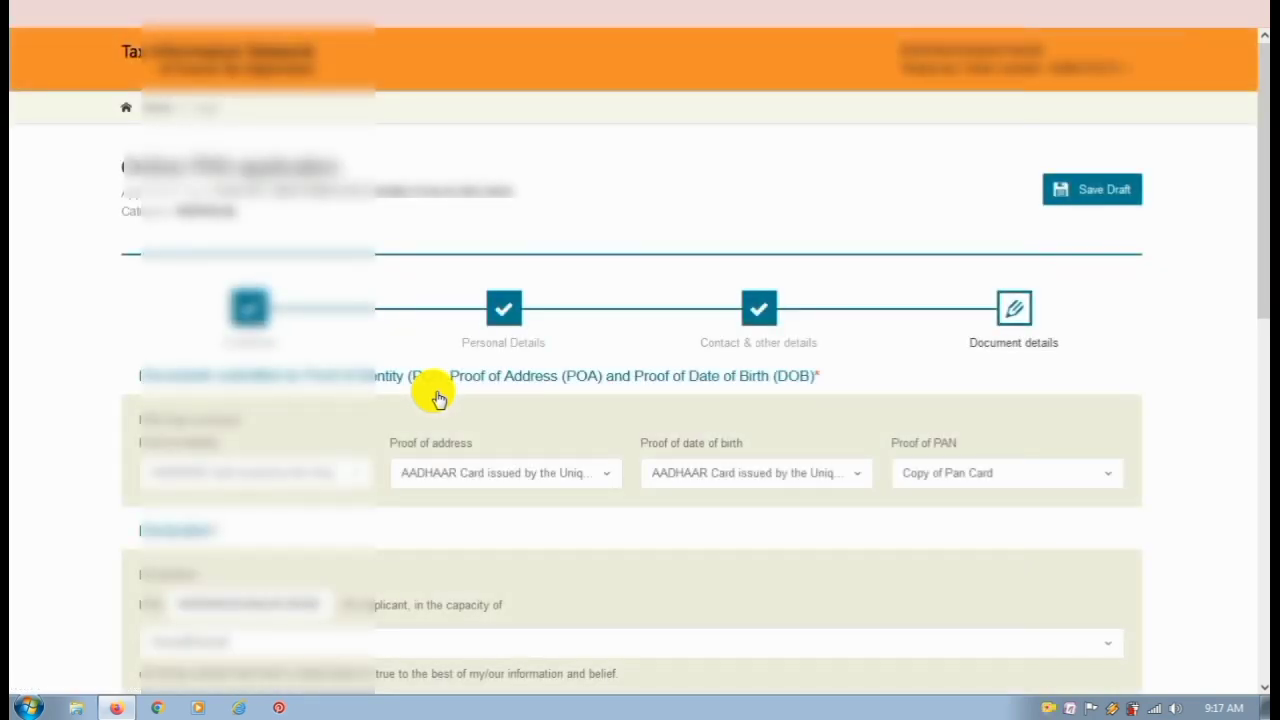
{"action": "scroll", "coordinate": [440, 398], "scroll_direction": "down", "scroll_amount": 5}
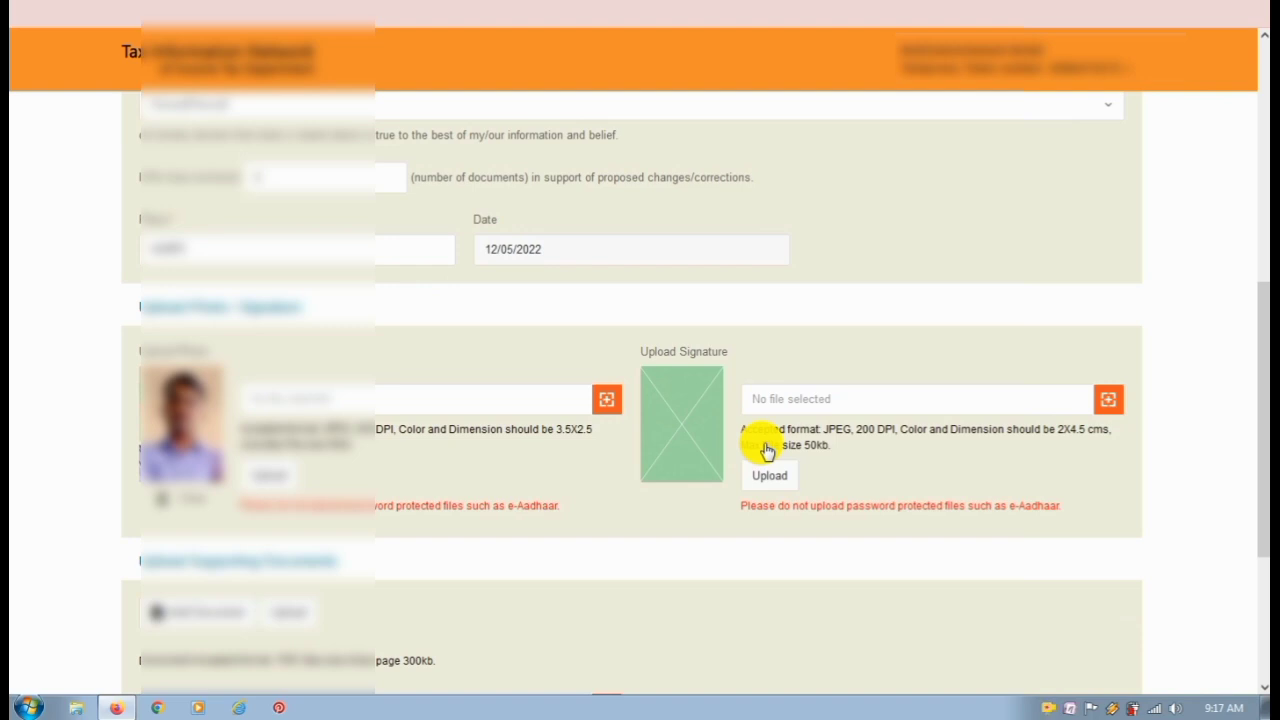
- Upload the signature and supporting documents, and proceed from the application review to the mode of payment
{"action": "scroll", "coordinate": [603, 486], "scroll_direction": "down", "scroll_amount": 1}
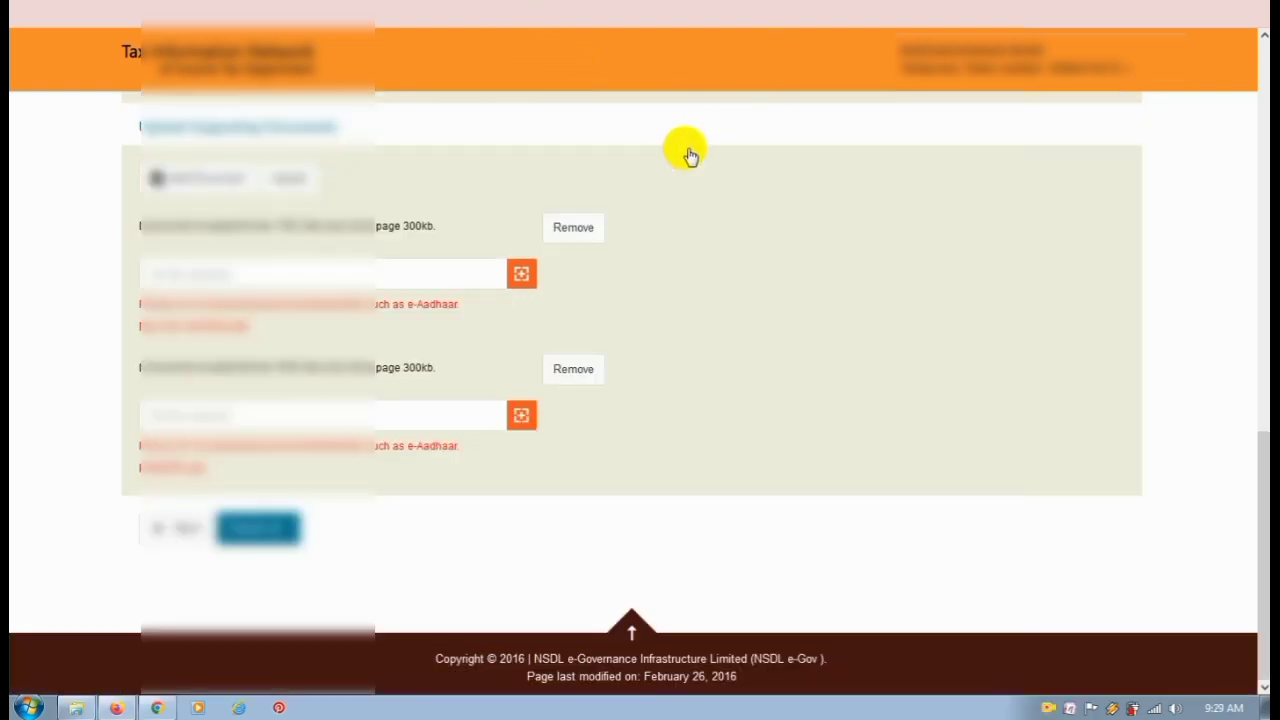
{"action": "left_click_drag", "start_coordinate": [1262, 471], "coordinate": [1262, 437]}
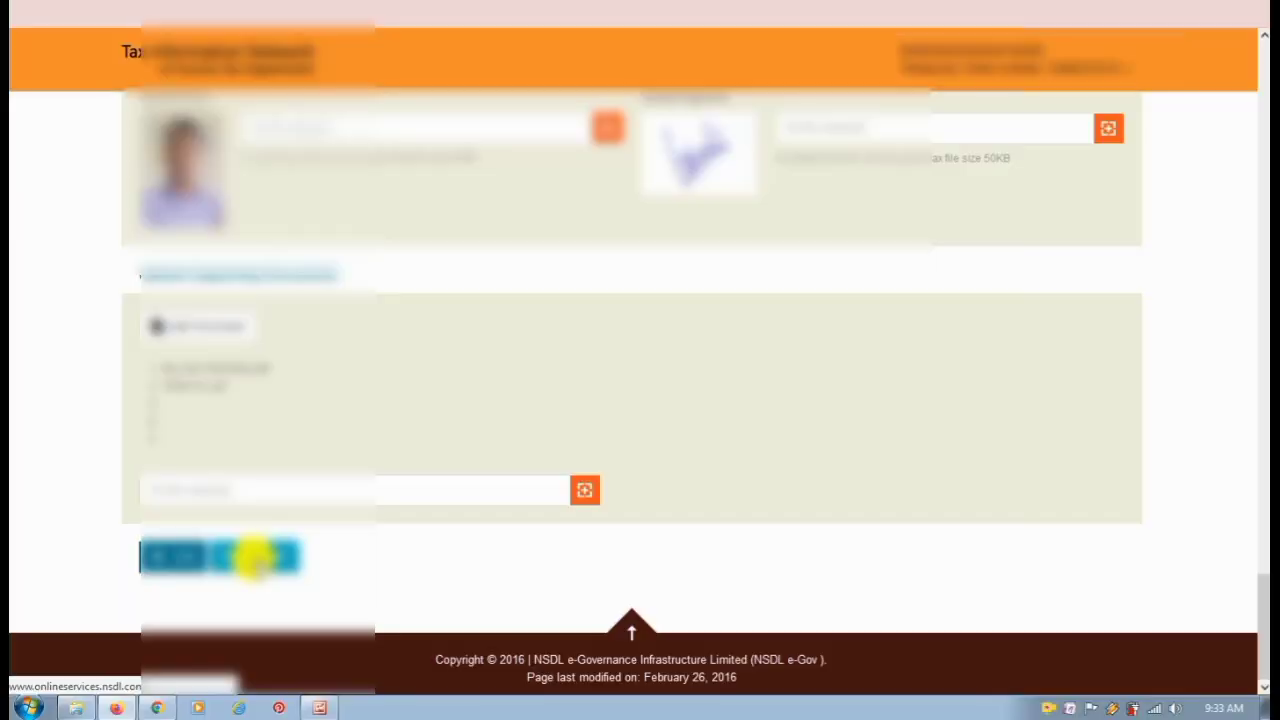
{"action": "left_click", "coordinate": [258, 557]}
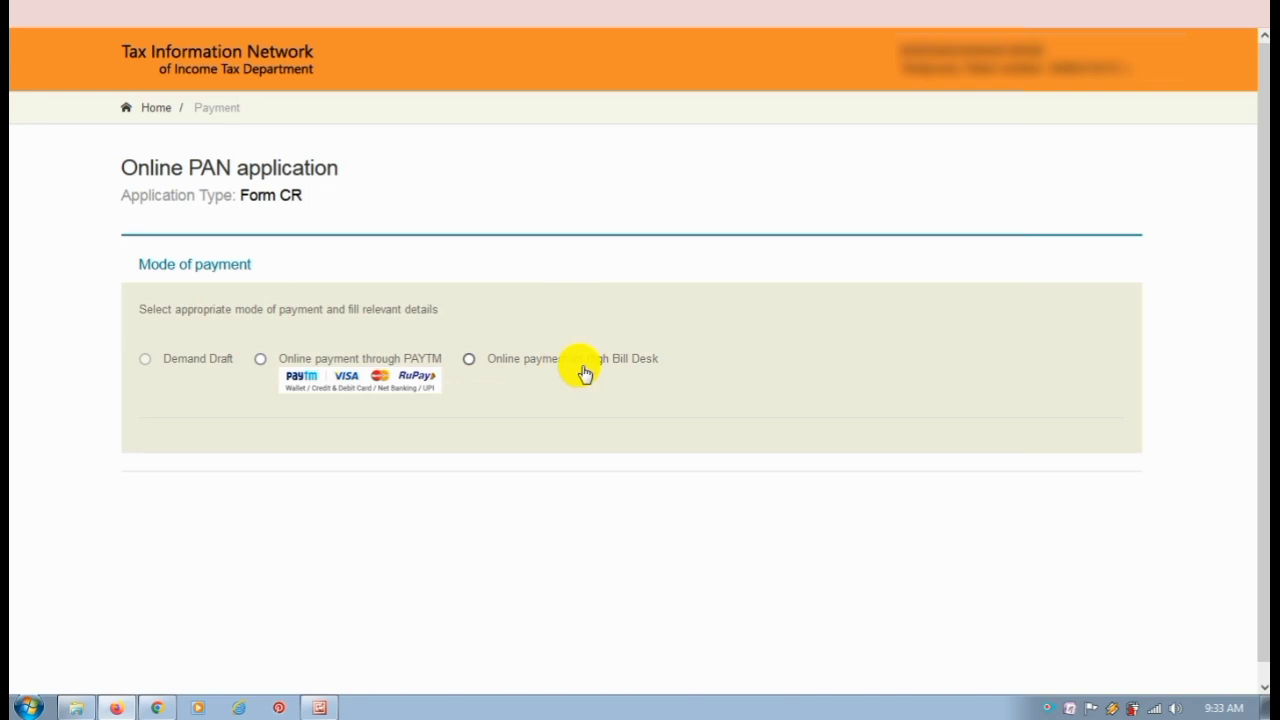
- Choose online payment through Bill Desk and review the payment charges and terms of service
{"action": "left_click", "coordinate": [472, 361]}
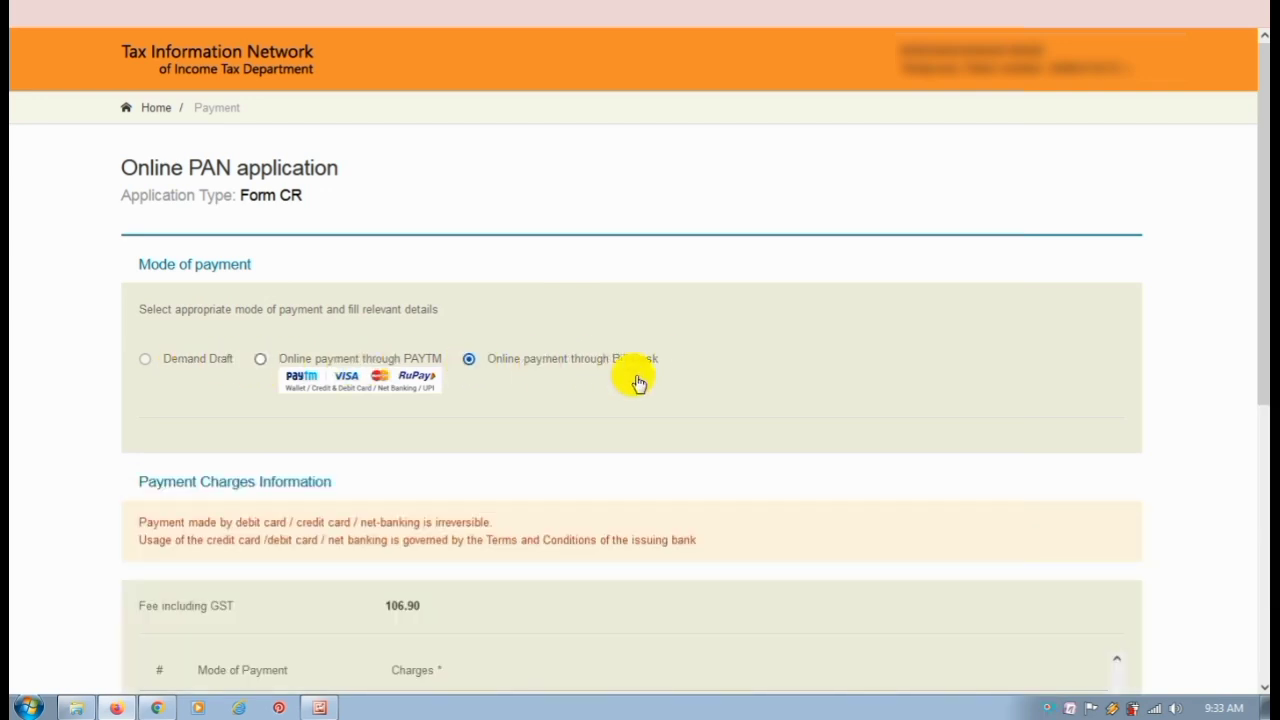
{"action": "scroll", "coordinate": [630, 375], "scroll_direction": "down", "scroll_amount": 3}
{"action": "scroll", "coordinate": [600, 371], "scroll_direction": "down", "scroll_amount": 2}
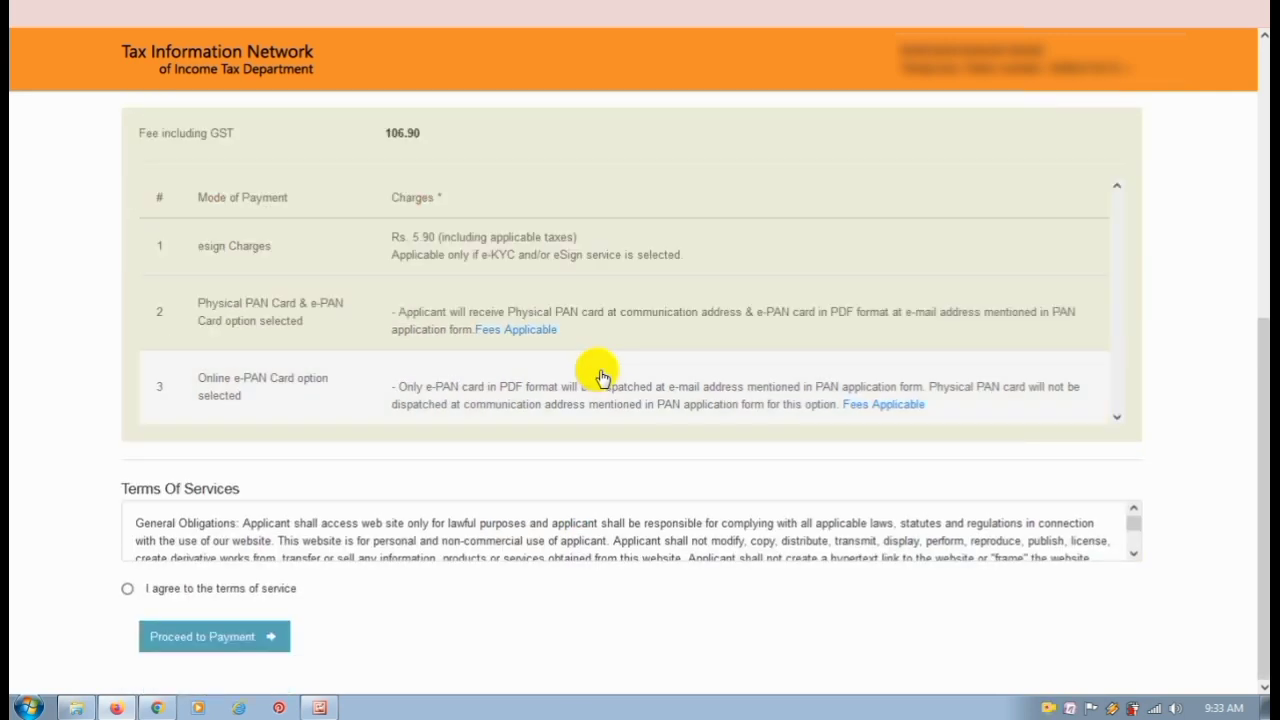
- Choose online payment through PAYTM as the mode of payment and check the fee including GST
{"action": "scroll", "coordinate": [416, 401], "scroll_direction": "up", "scroll_amount": 5}
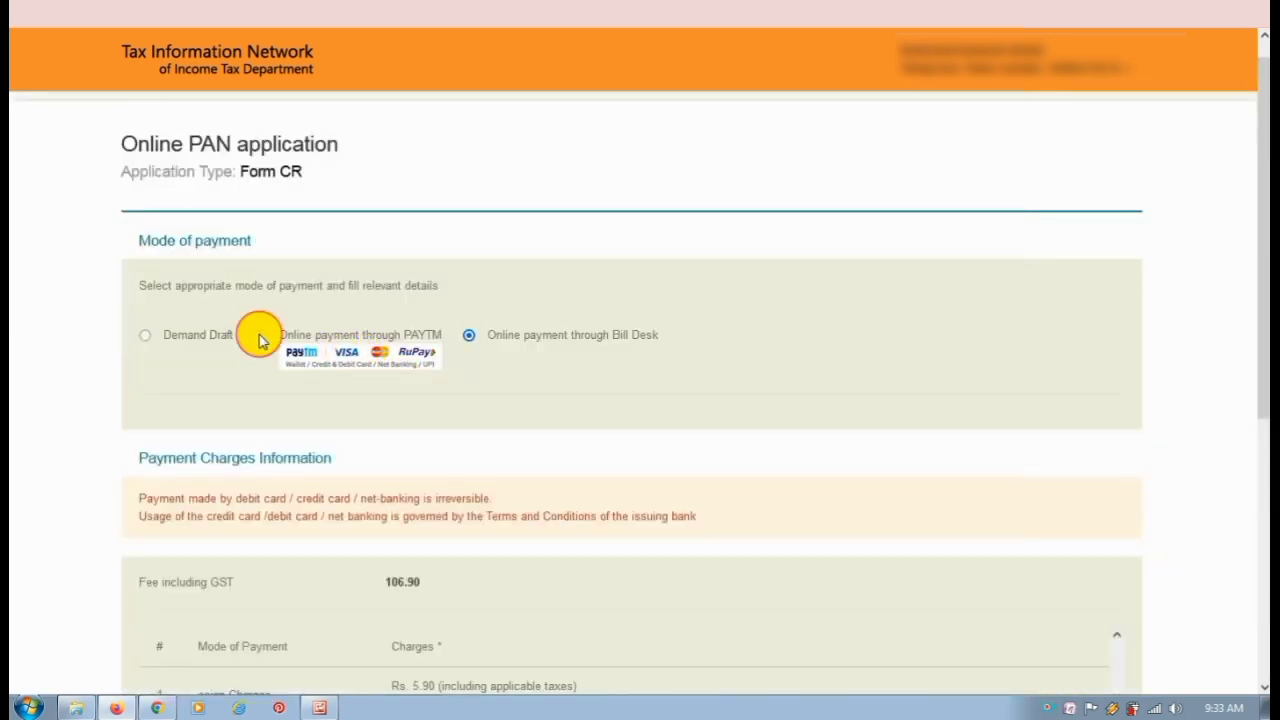
{"action": "scroll", "coordinate": [452, 349], "scroll_direction": "down", "scroll_amount": 3}
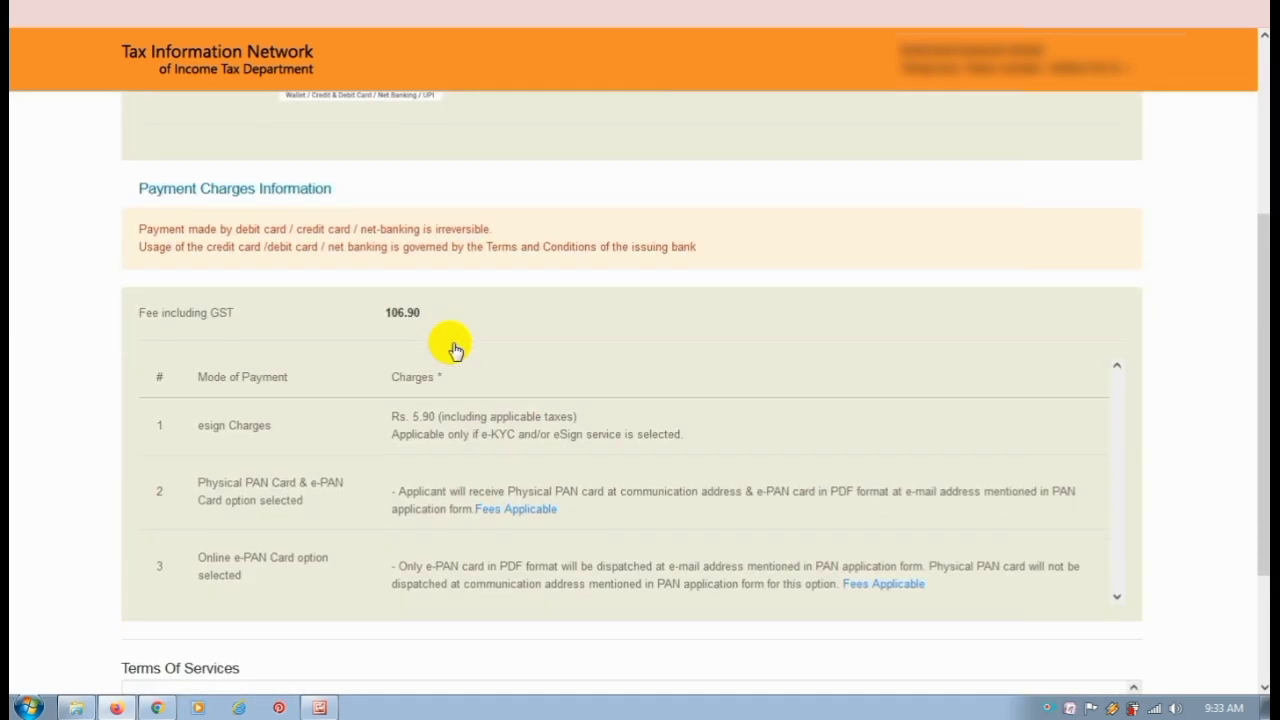
{"action": "scroll", "coordinate": [452, 347], "scroll_direction": "up", "scroll_amount": 2}
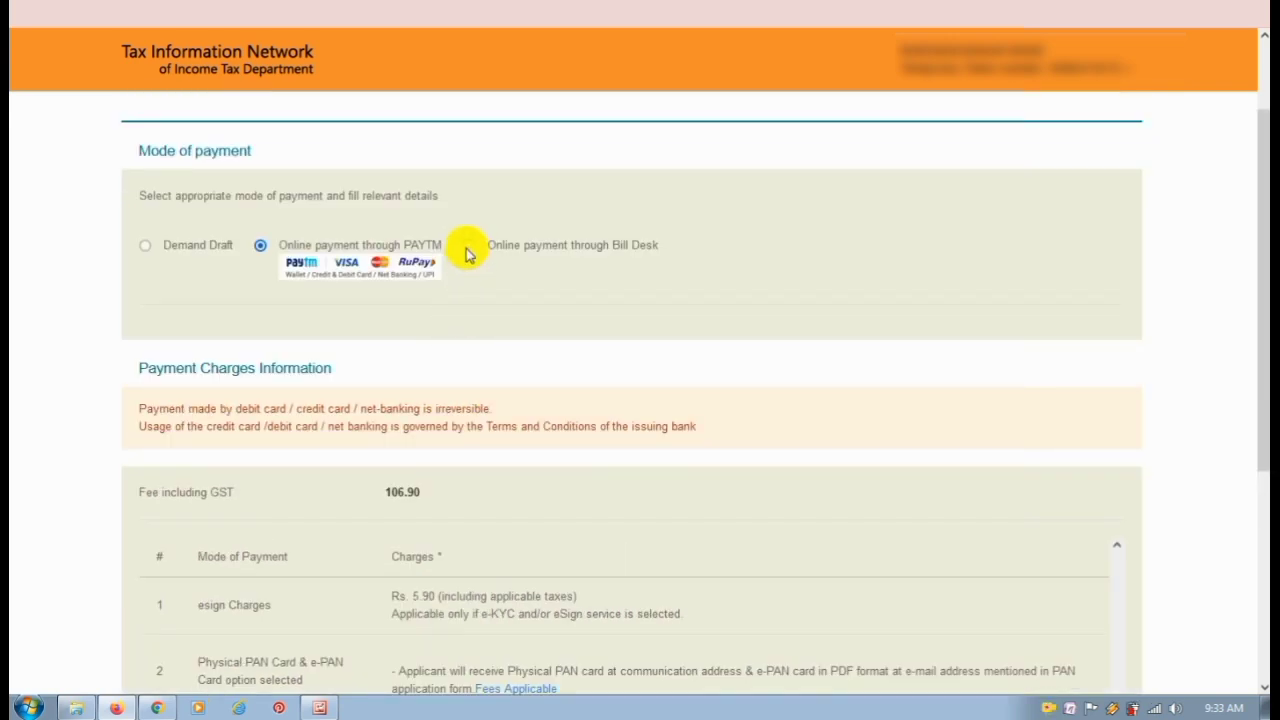
{"action": "scroll", "coordinate": [465, 253], "scroll_direction": "up", "scroll_amount": 1}
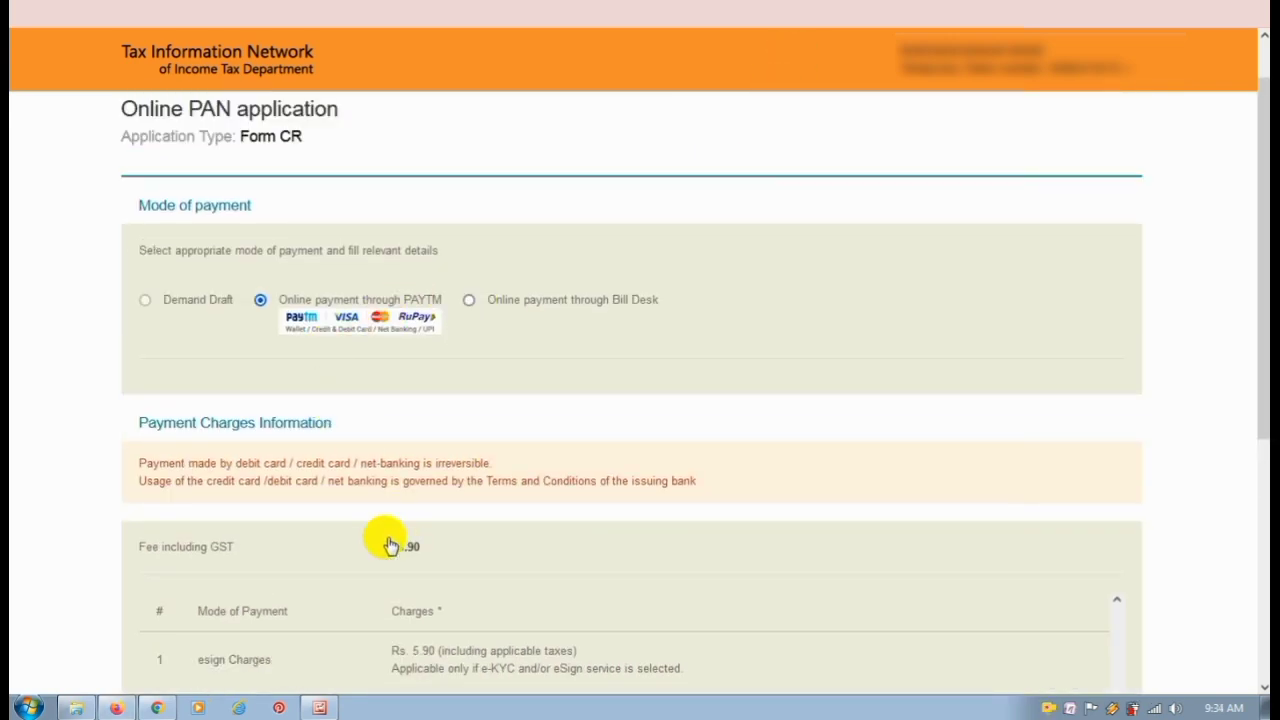
- Agree to the terms of service and proceed to the Paytm page with the payment options
{"action": "left_click_drag", "start_coordinate": [1258, 236], "coordinate": [1257, 477]}
{"action": "left_click", "coordinate": [127, 588]}
{"action": "left_click", "coordinate": [226, 638]}
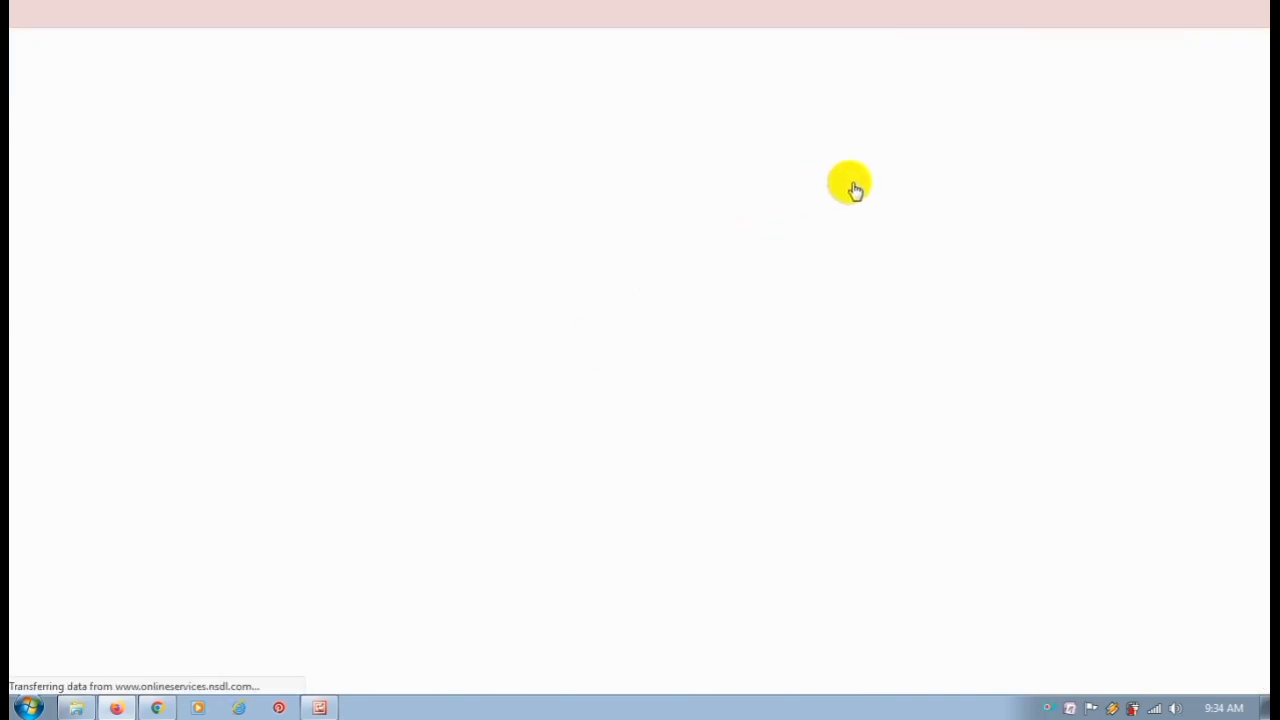
{"action": "left_click", "coordinate": [81, 502]}
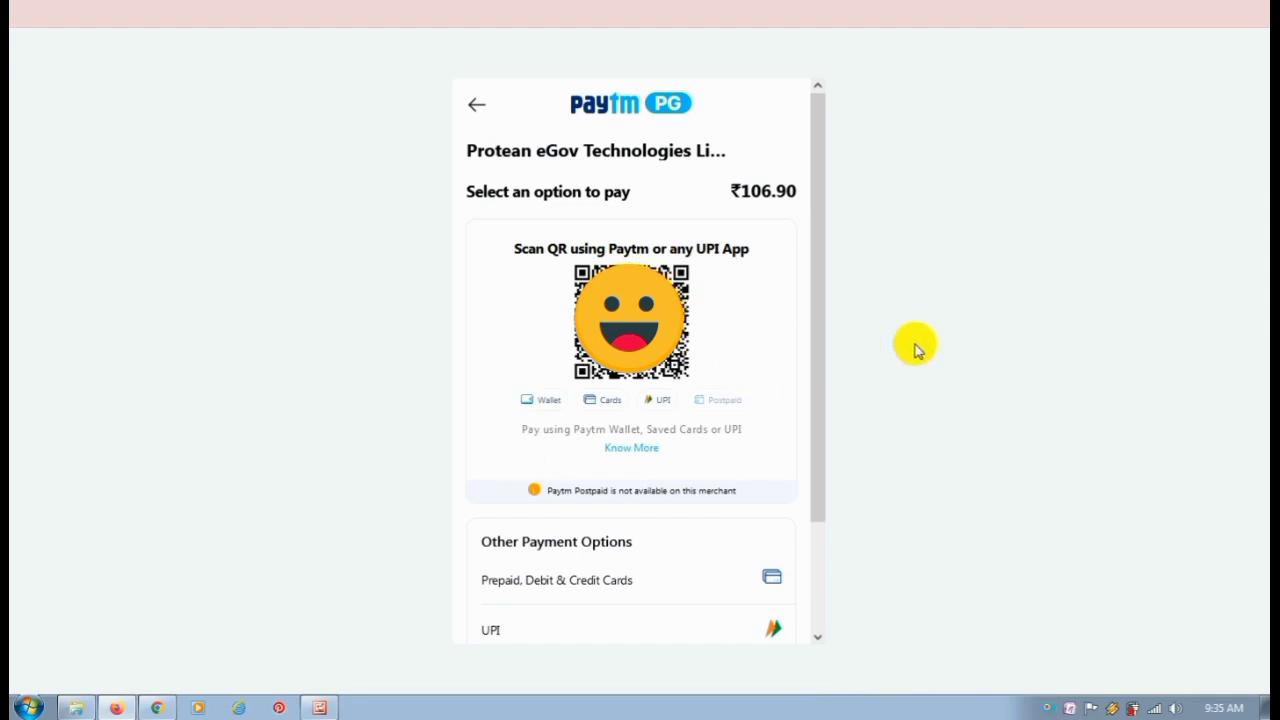
{"action": "left_click_drag", "start_coordinate": [823, 297], "coordinate": [846, 220]}
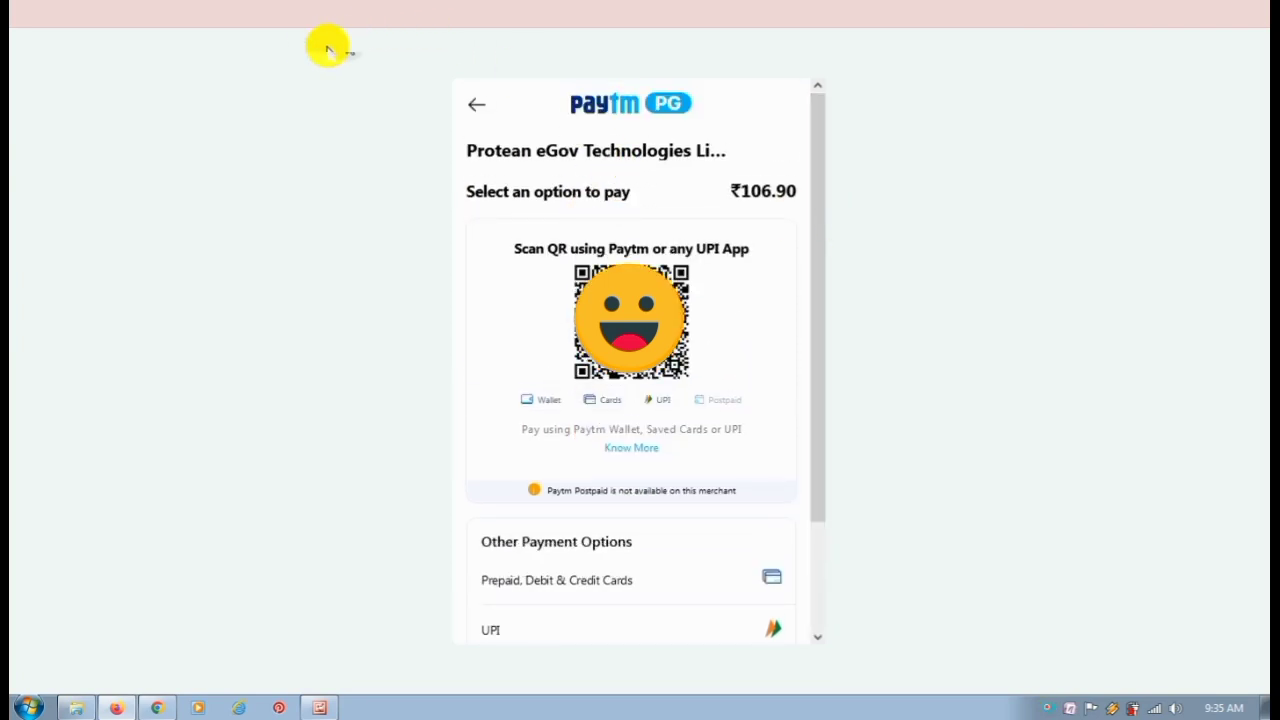